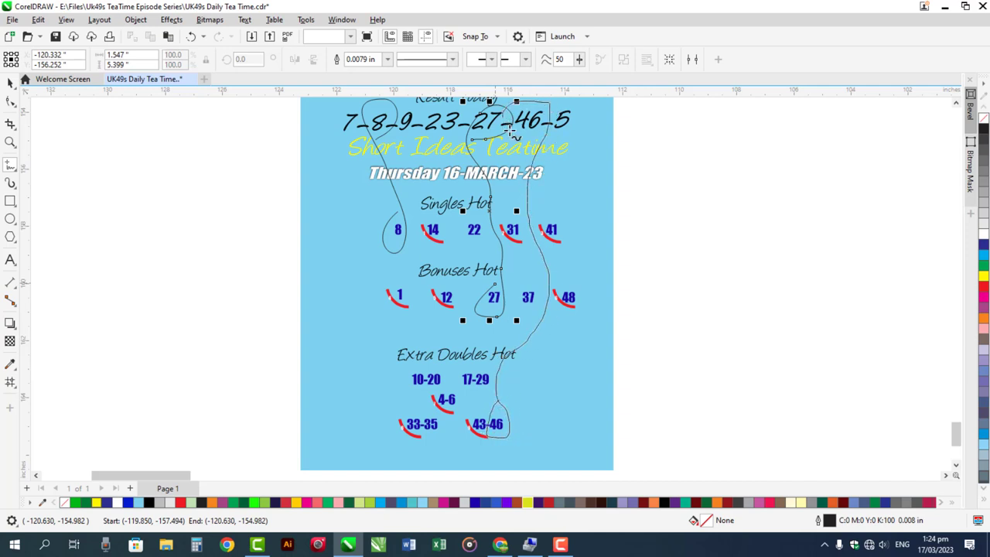
- Finish the freehand curve looping around 46 in the result row and leave it deselected
{"action": "left_click_drag", "start_coordinate": [545, 138], "coordinate": [549, 108]}
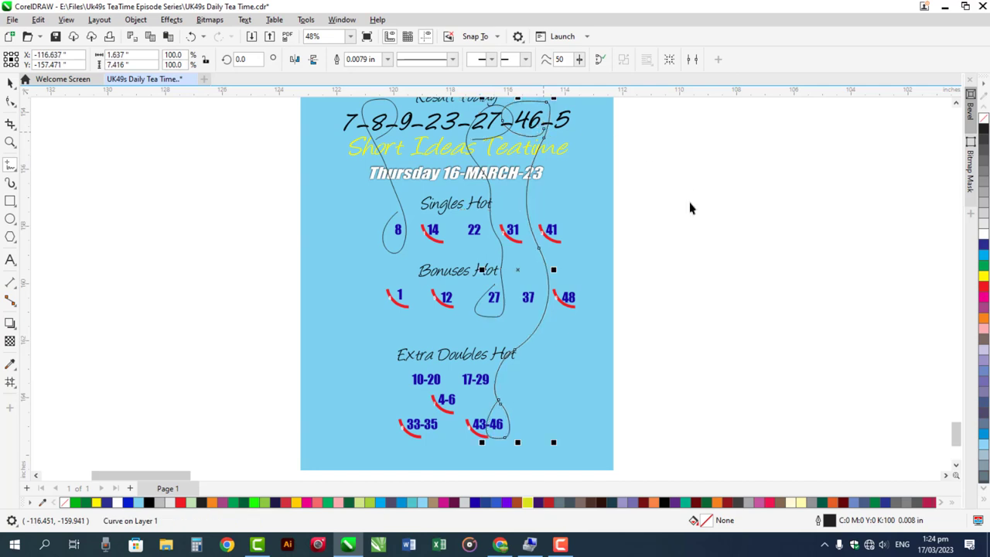
{"action": "key", "text": "space"}
{"action": "left_click", "coordinate": [190, 358]}
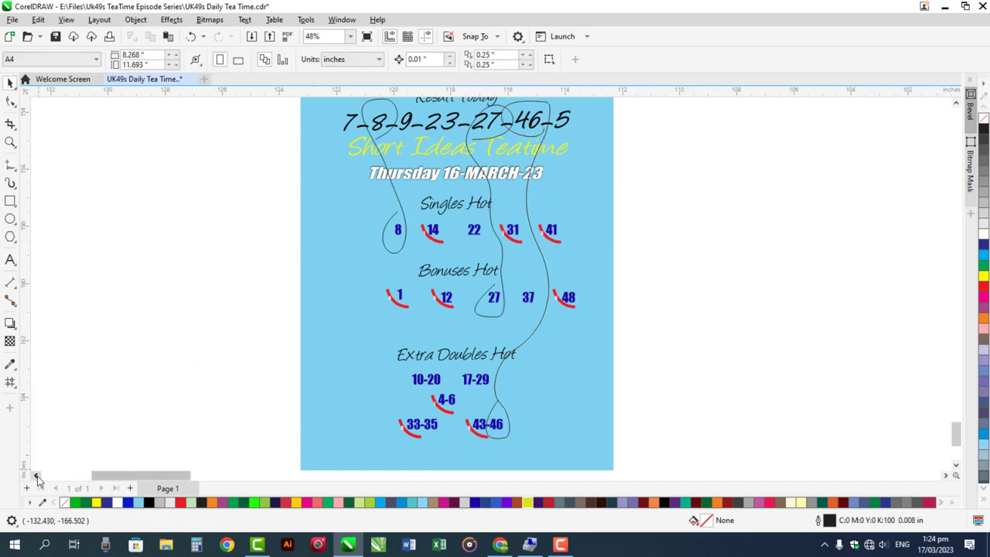
- On the Friday 17-March-23 sheet, replace the 00 placeholder with 1, reduce it to about 45.7 pt and place it under Singles Hot
{"action": "left_click_drag", "start_coordinate": [36, 475], "coordinate": [35, 472]}
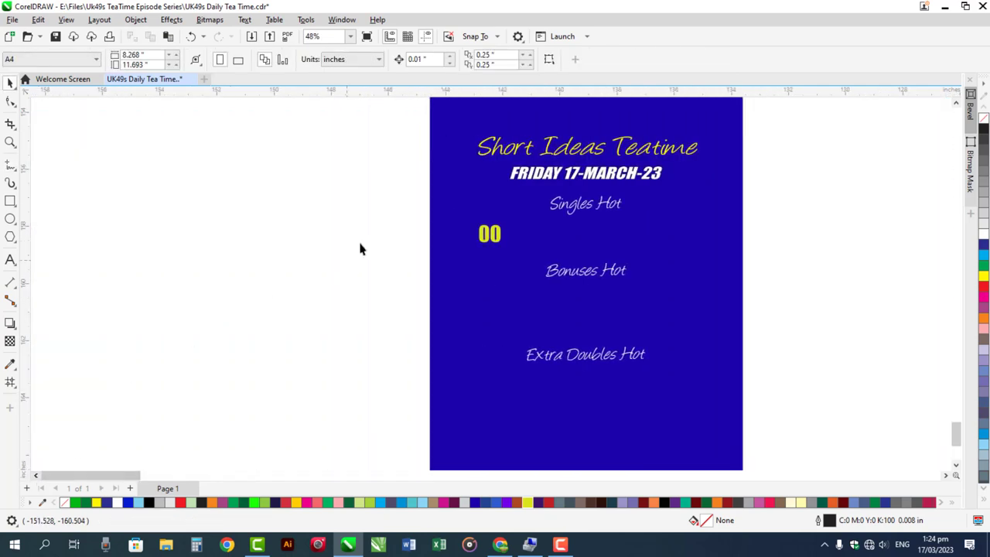
{"action": "left_click_drag", "start_coordinate": [411, 114], "coordinate": [762, 261]}
{"action": "double_click", "coordinate": [272, 415]}
{"action": "key", "text": "ctrl+a"}
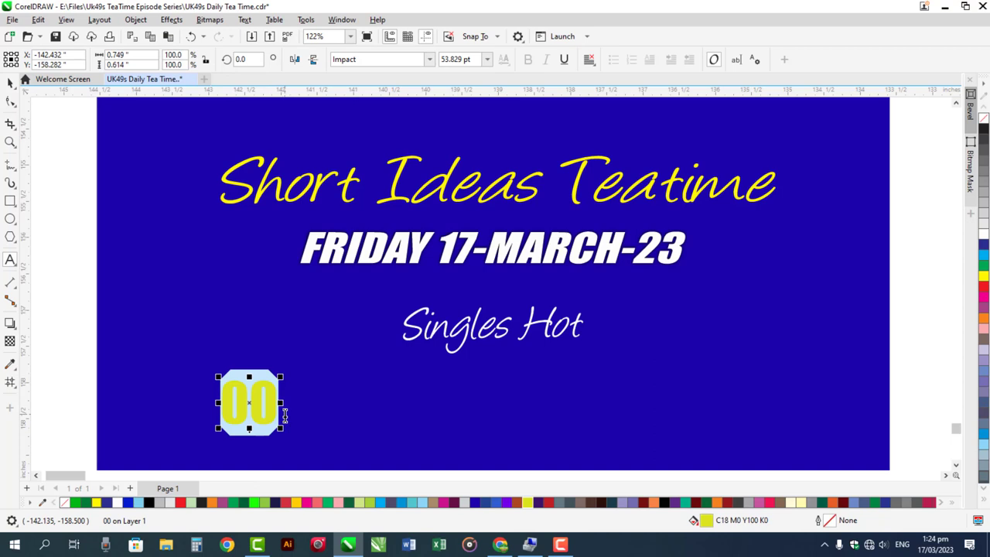
{"action": "scroll", "coordinate": [284, 415], "scroll_direction": "up", "scroll_amount": 1}
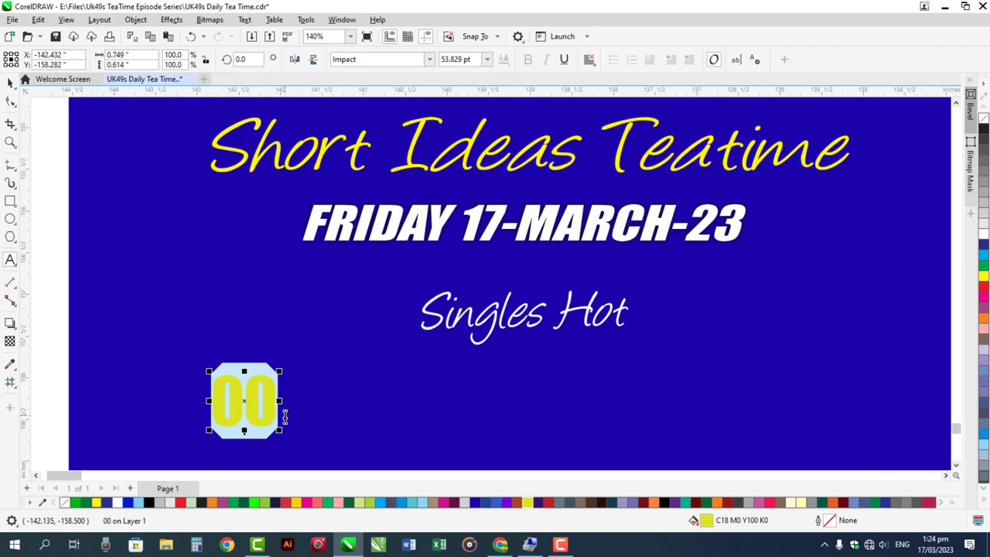
{"action": "scroll", "coordinate": [284, 415], "scroll_direction": "up", "scroll_amount": 1}
{"action": "scroll", "coordinate": [317, 397], "scroll_direction": "down", "scroll_amount": 1}
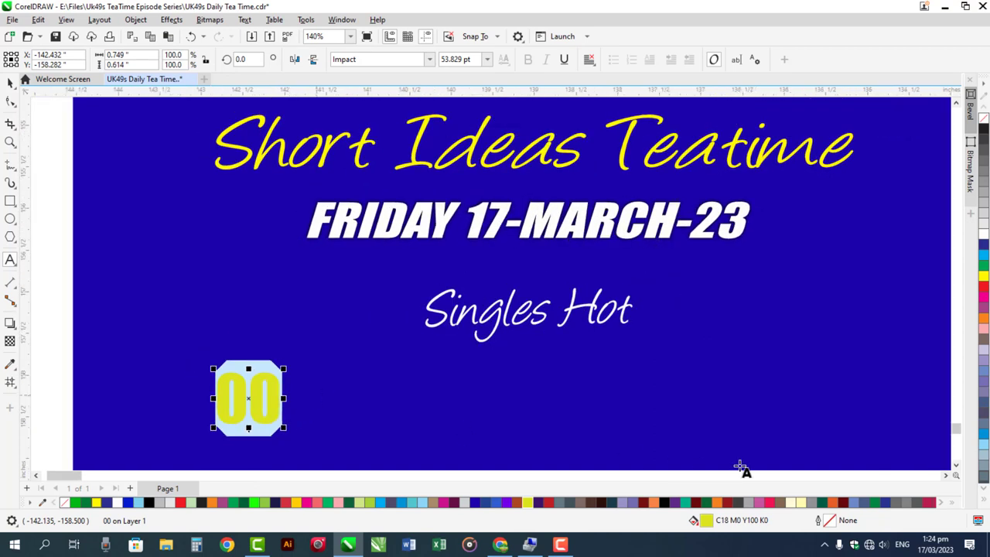
{"action": "left_click", "coordinate": [946, 474]}
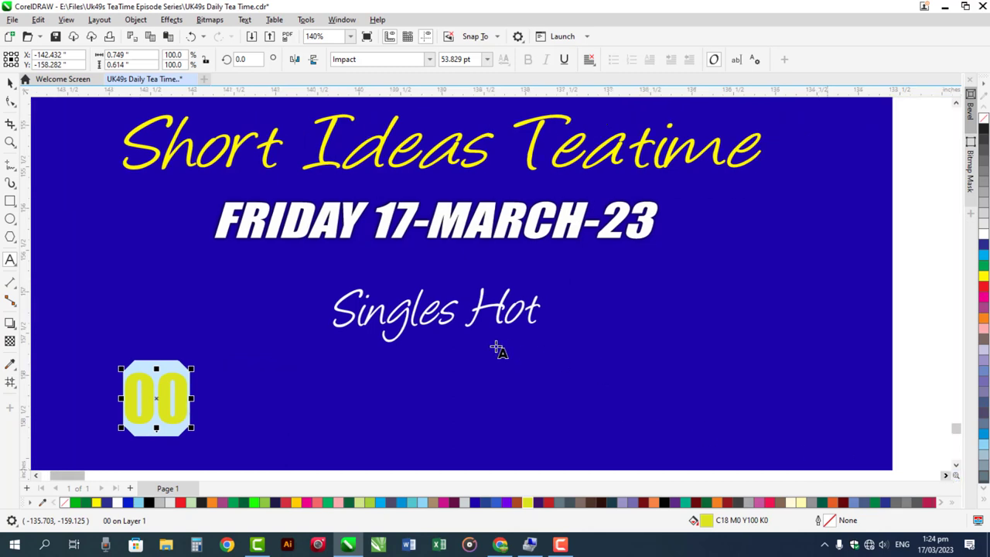
{"action": "scroll", "coordinate": [503, 347], "scroll_direction": "down", "scroll_amount": 2}
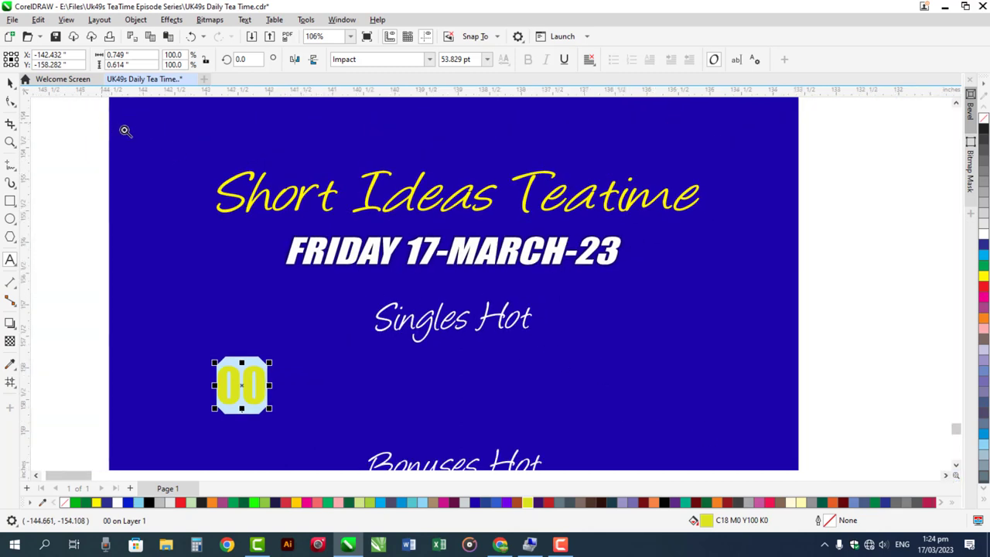
{"action": "left_click_drag", "start_coordinate": [135, 132], "coordinate": [773, 422]}
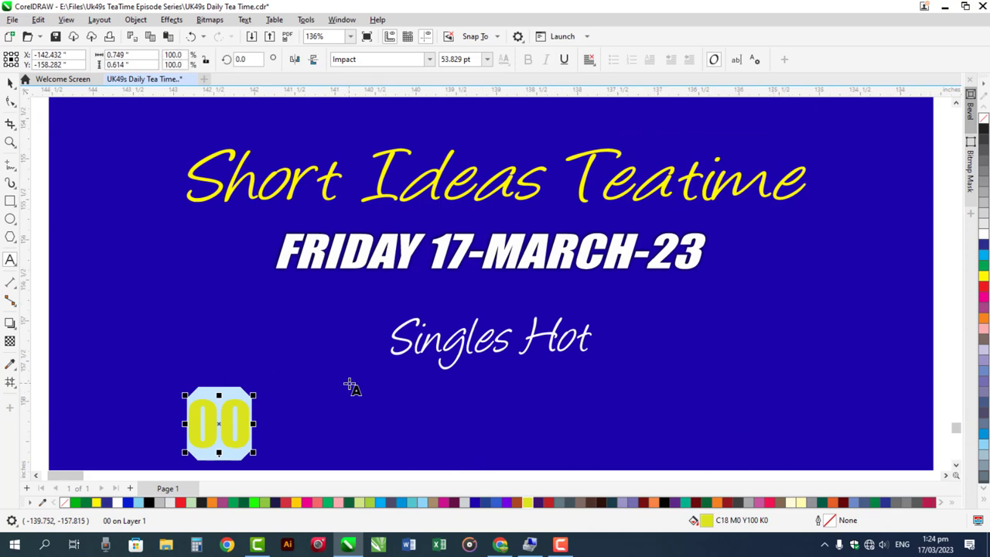
{"action": "type", "text": "1"}
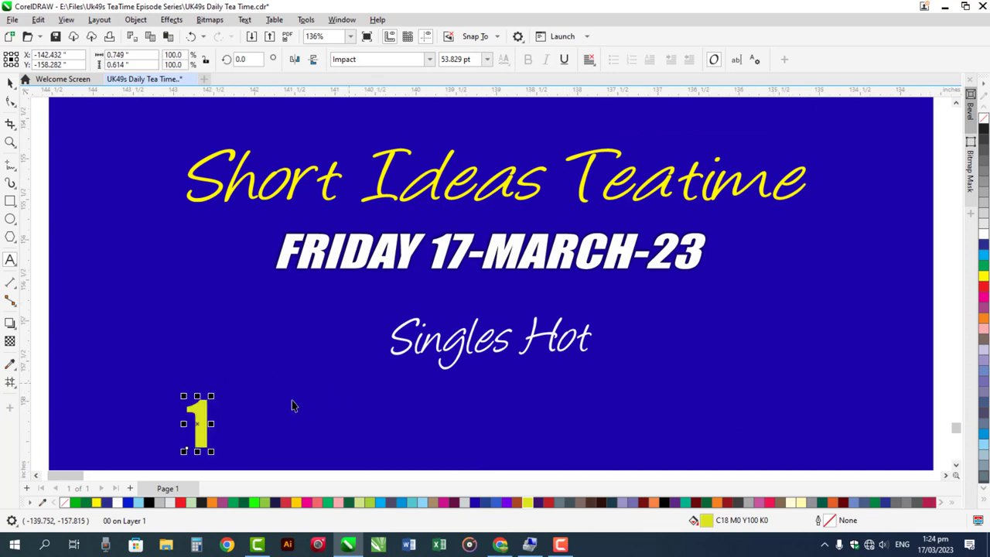
{"action": "key", "text": "ctrl+space"}
{"action": "left_click_drag", "start_coordinate": [210, 398], "coordinate": [207, 405]}
- Duplicate the 1 to its right in the Singles Hot row and change the copy to 17
{"action": "left_click_drag", "start_coordinate": [285, 408], "coordinate": [441, 414]}
{"action": "right_click", "coordinate": [440, 414]}
{"action": "double_click", "coordinate": [441, 419]}
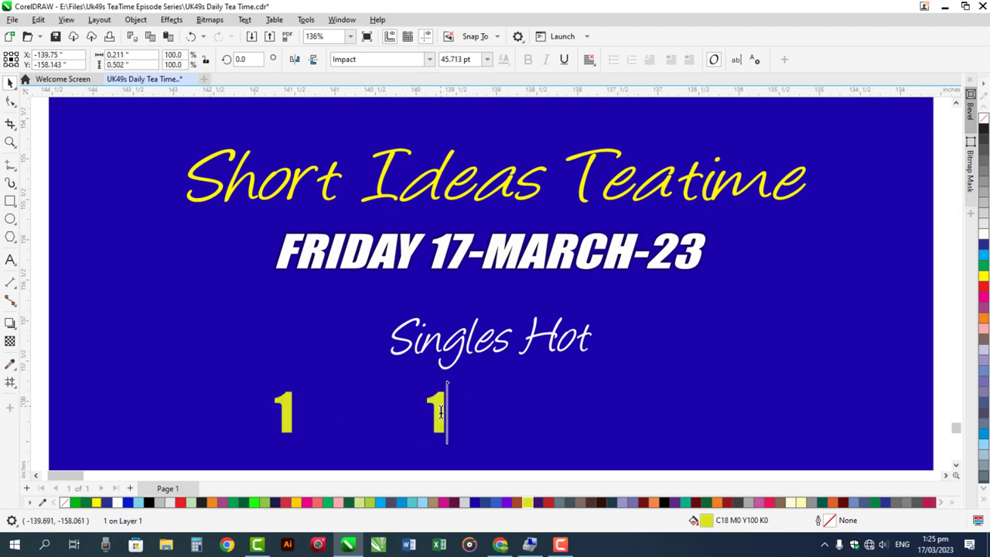
{"action": "type", "text": "7"}
{"action": "key", "text": "ctrl+space"}
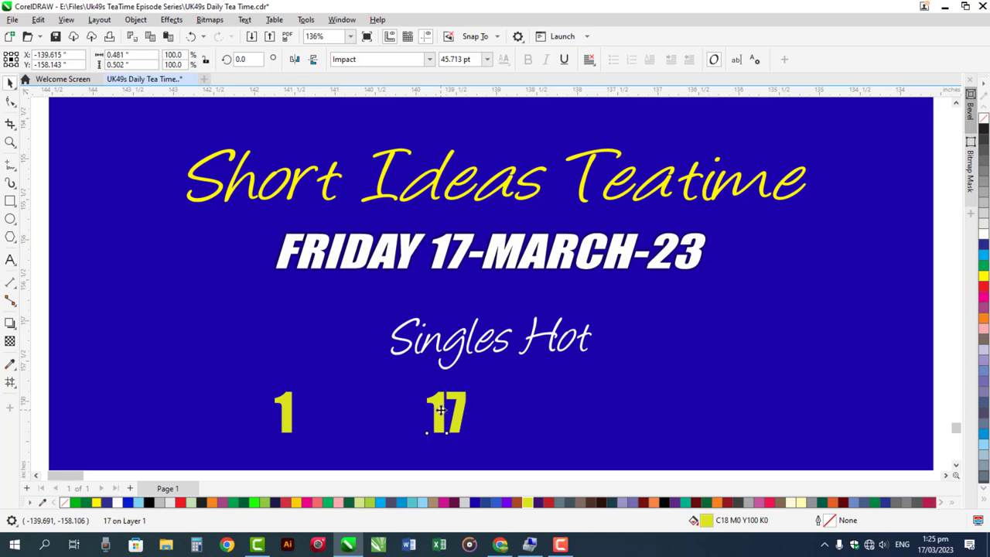
- Duplicate the 17 farther right in the Singles Hot row and change the copy to 25
{"action": "left_click_drag", "start_coordinate": [442, 410], "coordinate": [636, 412]}
{"action": "right_click", "coordinate": [636, 411]}
{"action": "double_click", "coordinate": [636, 409]}
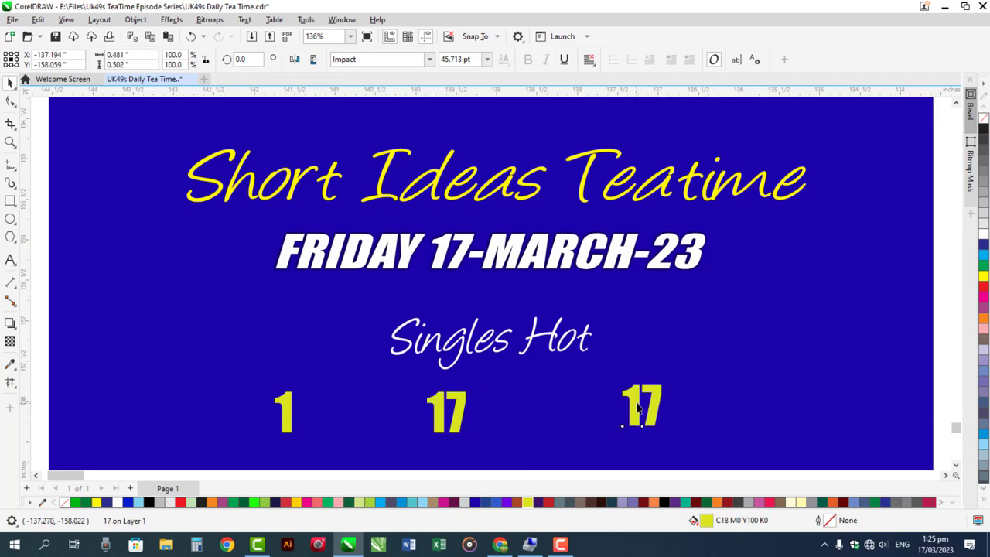
{"action": "key", "text": "BackSpace"}
{"action": "key", "text": "BackSpace"}
{"action": "type", "text": "25"}
{"action": "key", "text": "ctrl+space"}
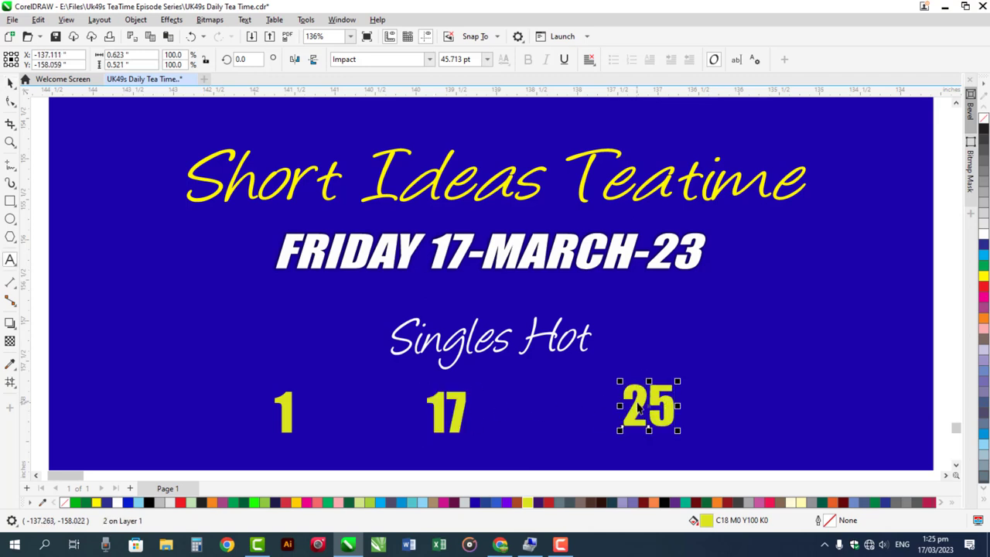
- Shift the 25 and the 17 leftward to tighten the spacing of the Singles Hot row
{"action": "left_click_drag", "start_coordinate": [636, 406], "coordinate": [565, 409]}
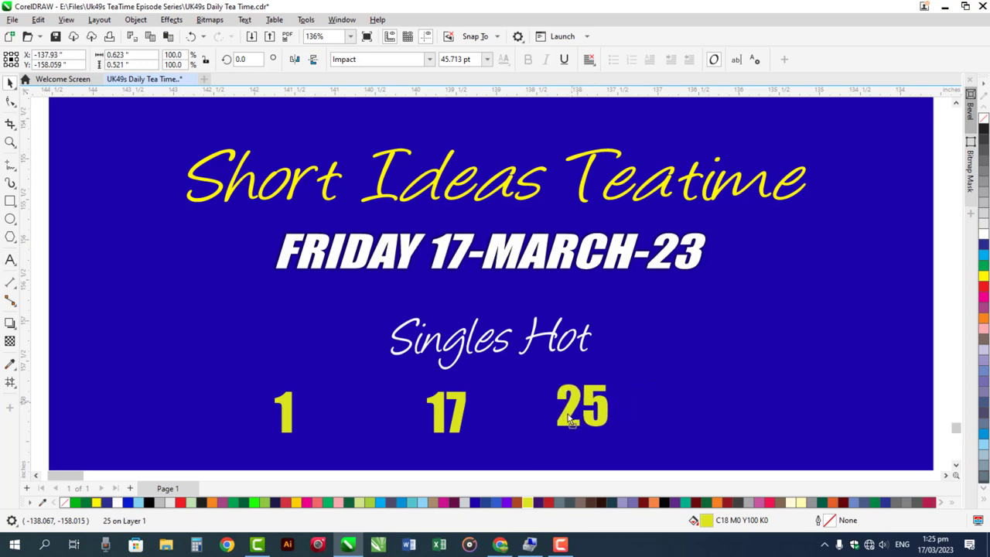
{"action": "left_click", "coordinate": [460, 420], "text": "shift"}
{"action": "left_click_drag", "start_coordinate": [460, 419], "coordinate": [421, 422]}
- Duplicate the 25 to its right in the Singles Hot row and change the copy to 30
{"action": "left_click", "coordinate": [565, 418]}
{"action": "left_click_drag", "start_coordinate": [564, 417], "coordinate": [703, 416]}
{"action": "right_click", "coordinate": [702, 412]}
{"action": "double_click", "coordinate": [701, 411]}
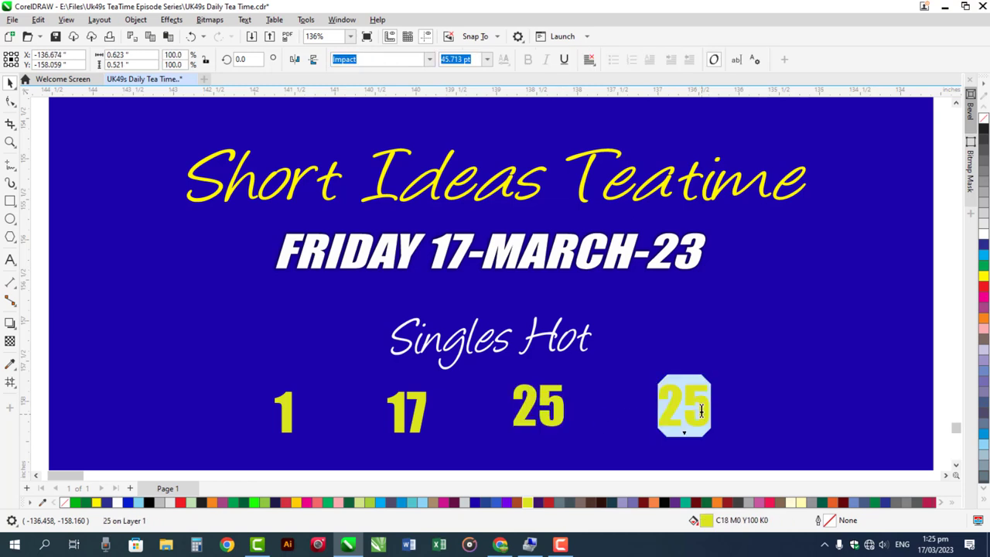
{"action": "type", "text": "30"}
{"action": "key", "text": "Escape"}
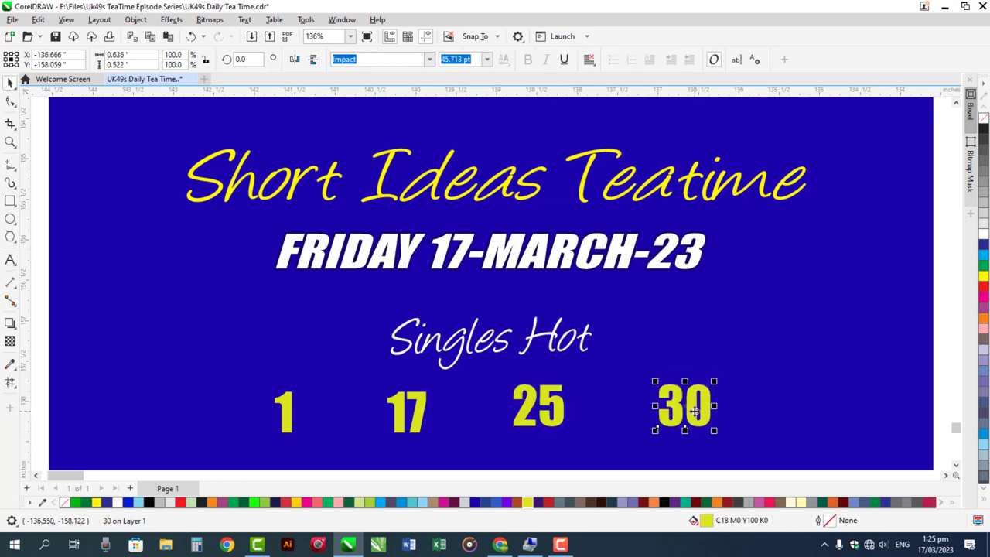
- Duplicate the 30 to its right and change the copy to 47 as the fifth Singles Hot number
{"action": "left_click_drag", "start_coordinate": [809, 425], "coordinate": [832, 423]}
{"action": "right_click", "coordinate": [829, 422]}
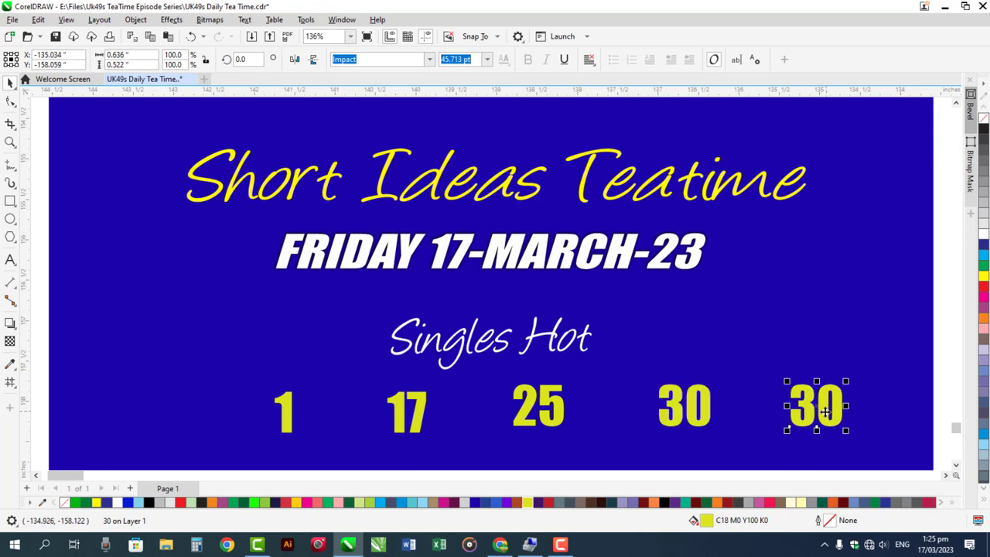
{"action": "double_click", "coordinate": [825, 412]}
{"action": "double_click", "coordinate": [825, 410]}
{"action": "type", "text": "47"}
{"action": "key", "text": "Escape"}
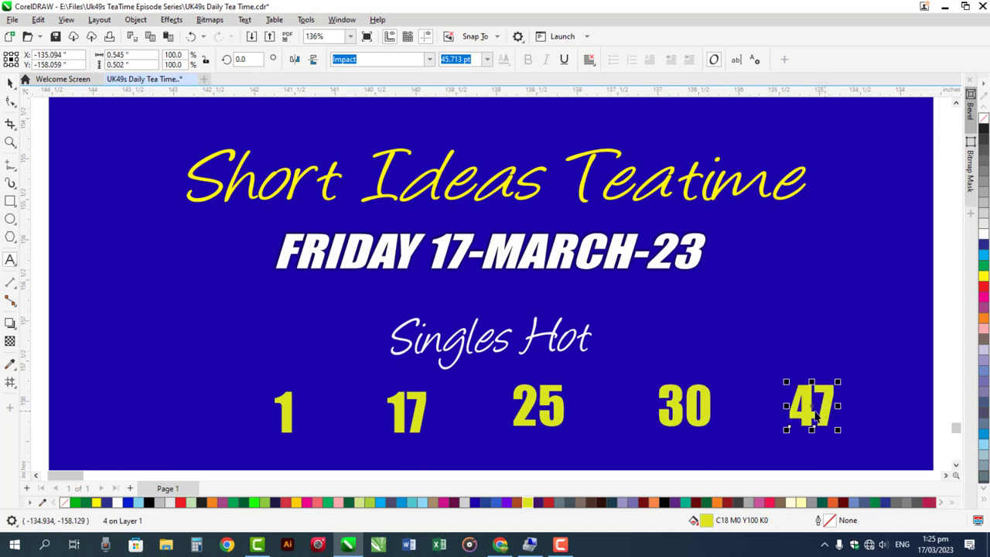
- Copy the 1 from the Singles Hot row to below Bonuses Hot and change the copy to 4
{"action": "left_click", "coordinate": [954, 465]}
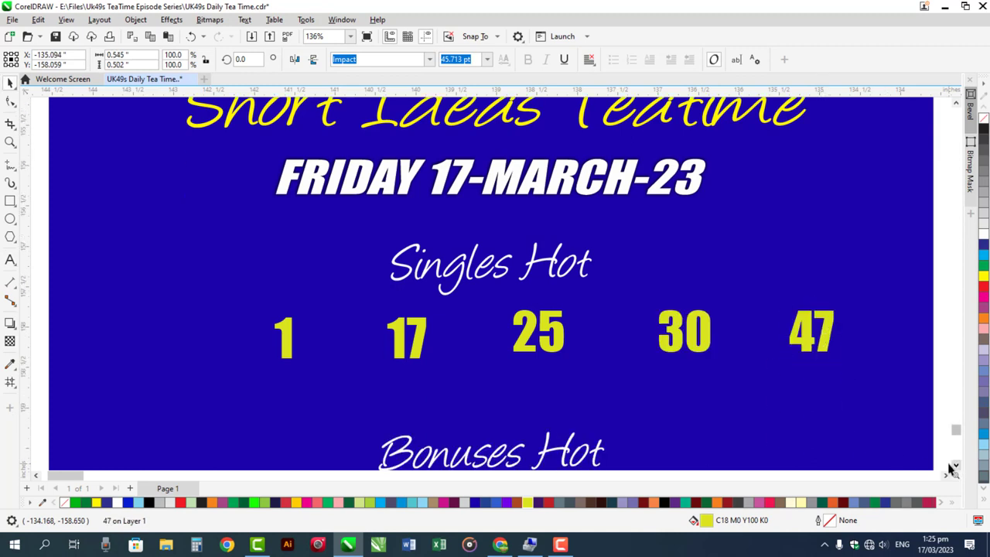
{"action": "key", "text": "Escape"}
{"action": "left_click", "coordinate": [955, 471]}
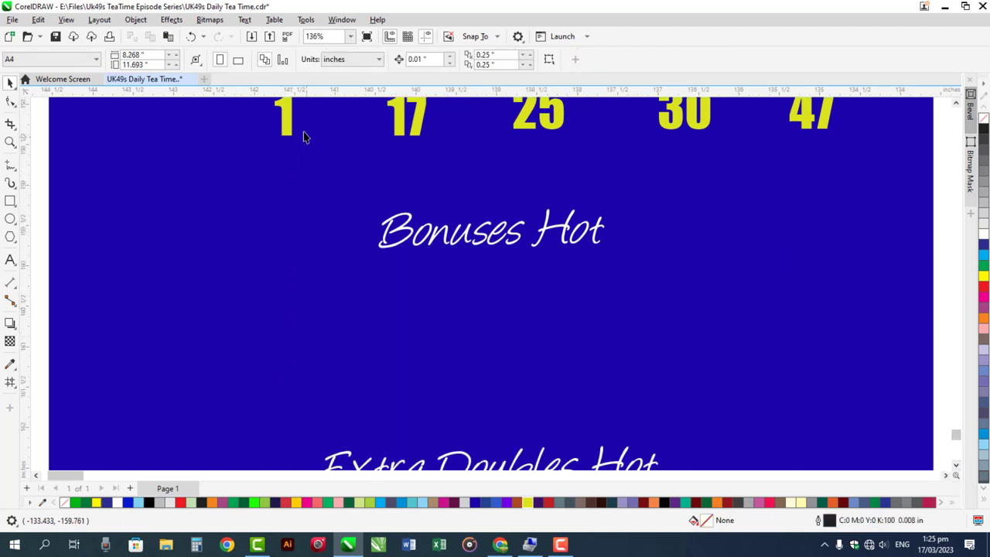
{"action": "left_click_drag", "start_coordinate": [288, 127], "coordinate": [234, 323]}
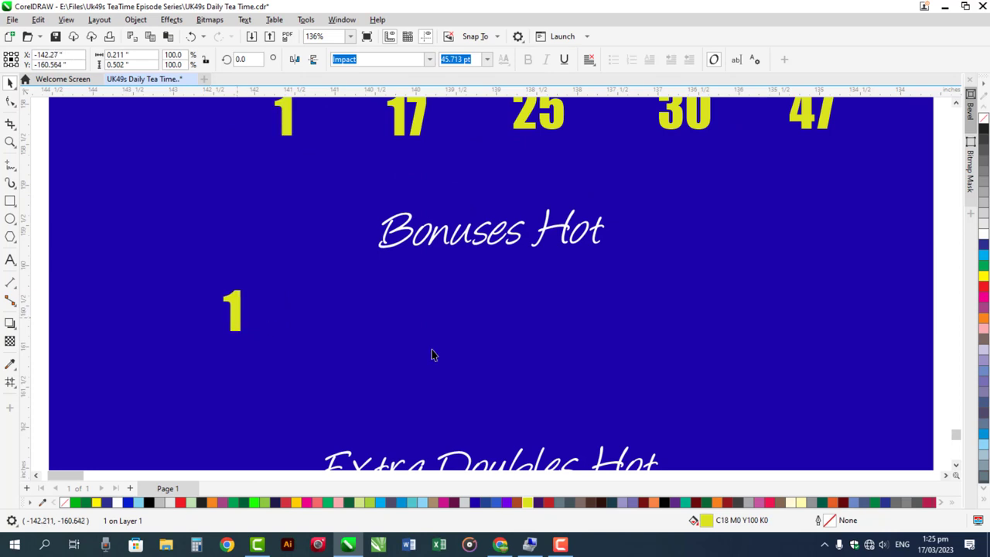
{"action": "left_click", "coordinate": [956, 469]}
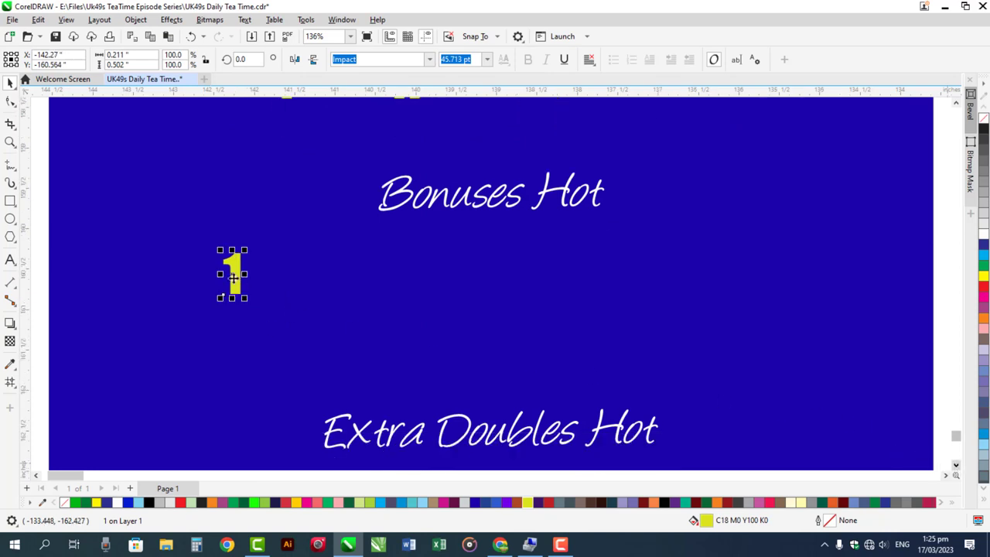
{"action": "left_click", "coordinate": [235, 263]}
{"action": "double_click", "coordinate": [235, 263]}
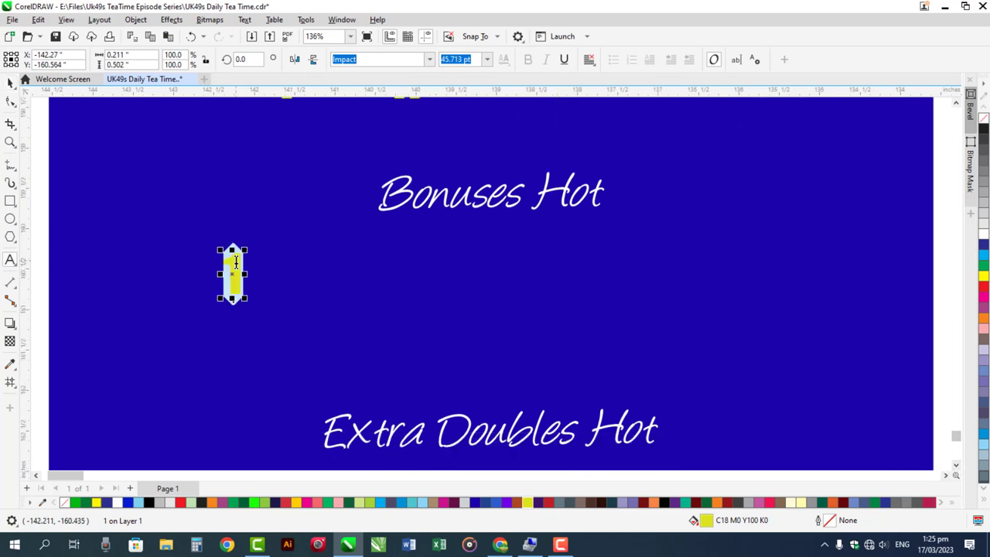
{"action": "type", "text": "4"}
{"action": "key", "text": "ctrl+space"}
- Duplicate the 4 to its right in the Bonuses Hot row and change the copy to 14
{"action": "left_click_drag", "start_coordinate": [235, 265], "coordinate": [373, 272]}
{"action": "right_click", "coordinate": [373, 272]}
{"action": "left_click", "coordinate": [373, 272]}
{"action": "double_click", "coordinate": [373, 272]}
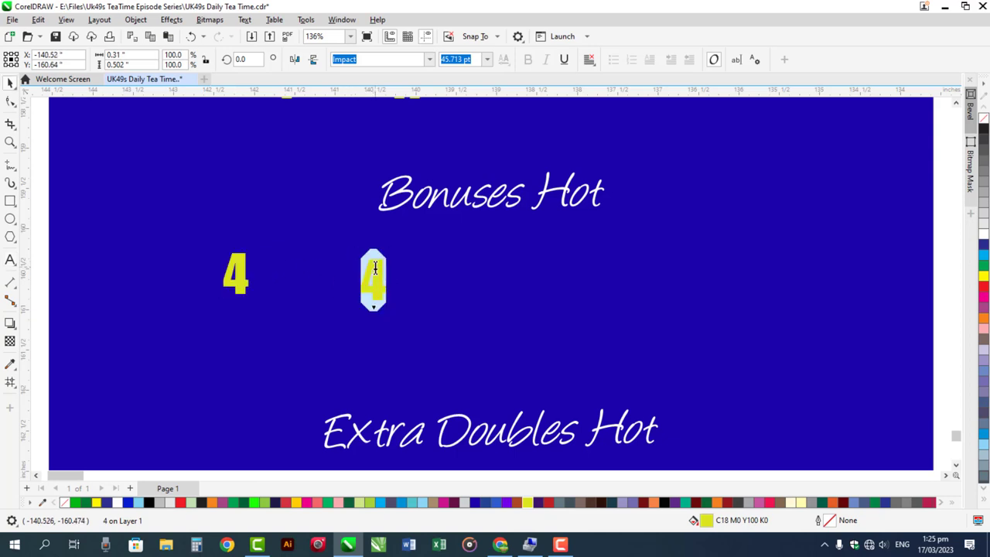
{"action": "type", "text": "14"}
{"action": "key", "text": "ctrl+space"}
- Align the 14 with the 4 so both Bonuses Hot numbers sit at the same height
{"action": "left_click", "coordinate": [239, 265], "text": "shift"}
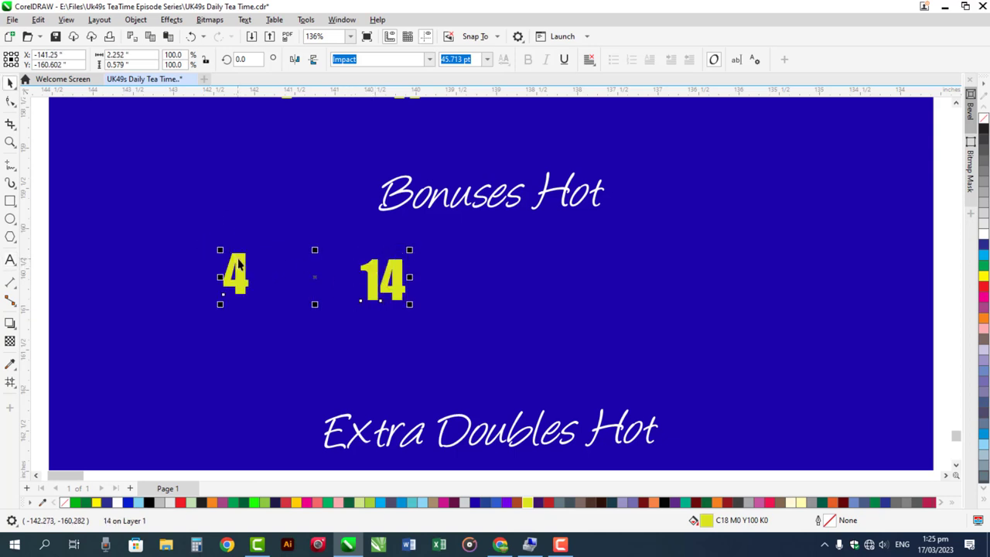
{"action": "key", "text": "e"}
{"action": "left_click", "coordinate": [465, 320]}
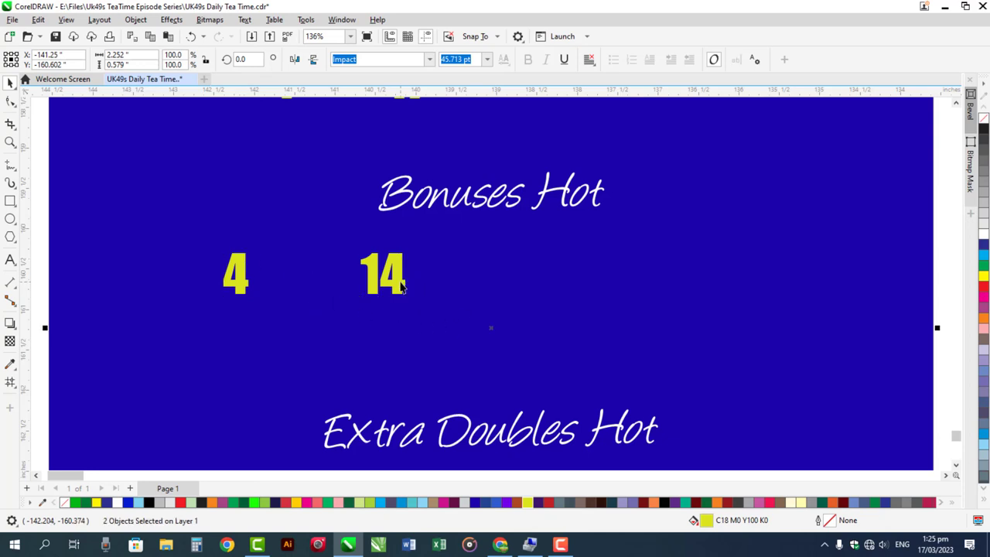
- Duplicate the 14 to its right in the Bonuses Hot row and change the copy to 23
{"action": "left_click", "coordinate": [400, 280]}
{"action": "left_click_drag", "start_coordinate": [401, 280], "coordinate": [400, 280]}
{"action": "left_click_drag", "start_coordinate": [511, 281], "coordinate": [554, 281]}
{"action": "right_click", "coordinate": [554, 281]}
{"action": "double_click", "coordinate": [555, 280]}
{"action": "double_click", "coordinate": [556, 282]}
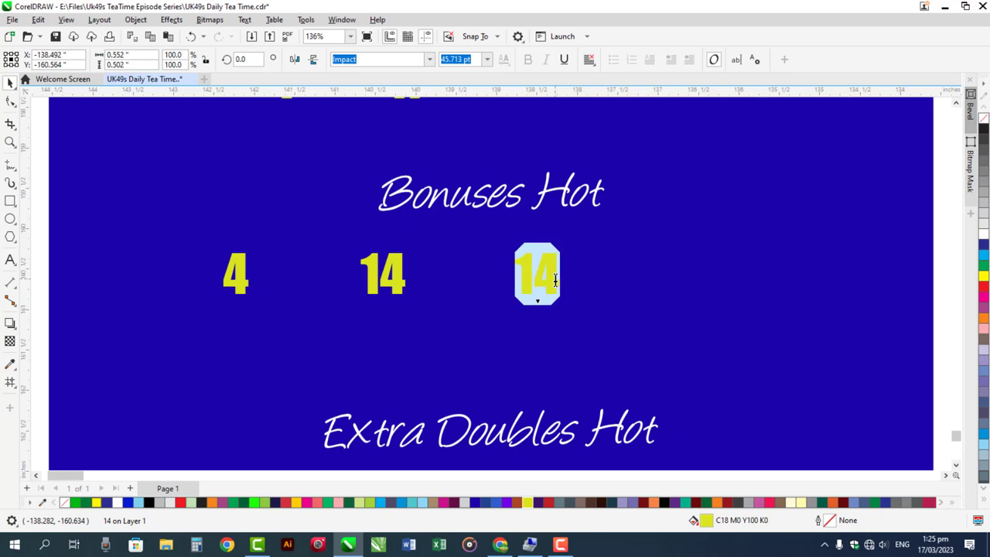
{"action": "type", "text": "23"}
{"action": "key", "text": "Escape"}
- Duplicate the 23 to its right in the Bonuses Hot row and change the copy to 38
{"action": "left_click_drag", "start_coordinate": [555, 280], "coordinate": [737, 284]}
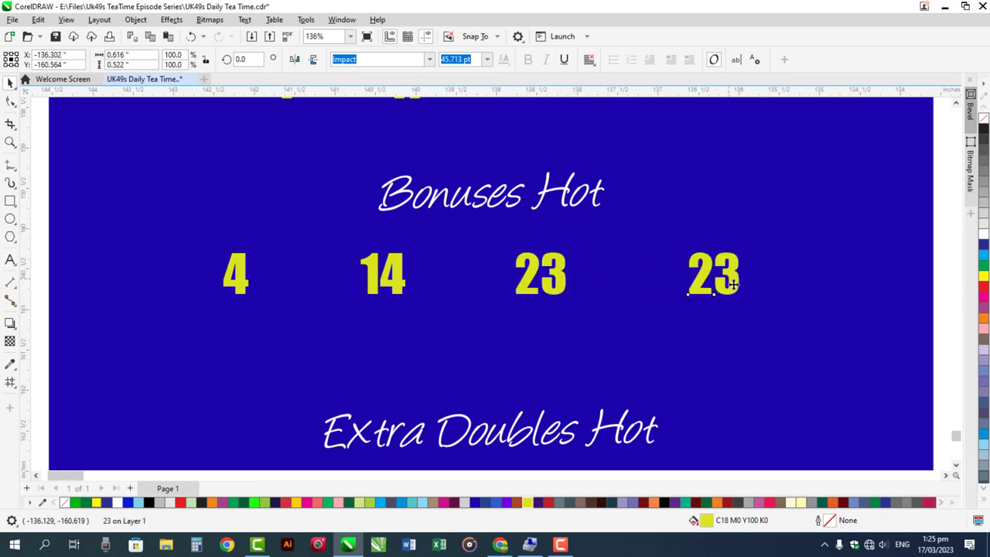
{"action": "double_click", "coordinate": [733, 285]}
{"action": "type", "text": "38"}
{"action": "key", "text": "Escape"}
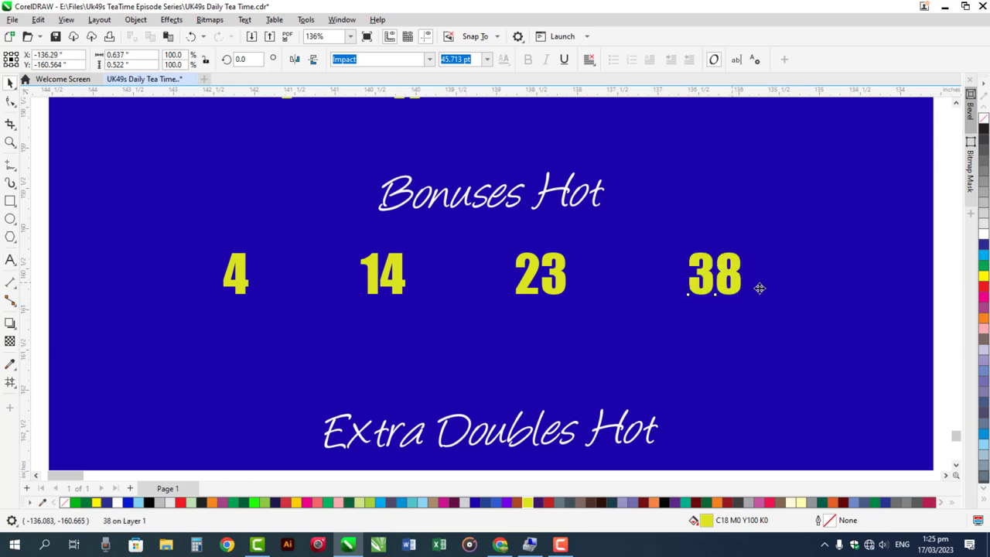
- Duplicate the 38 to its right and change the copy to 40 as the fifth Bonuses Hot number
{"action": "left_click_drag", "start_coordinate": [760, 288], "coordinate": [866, 289]}
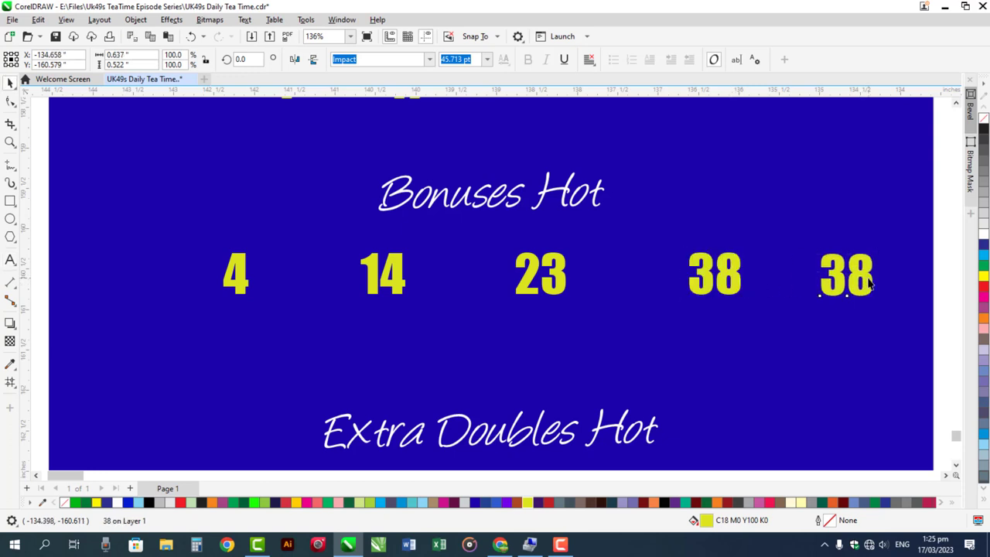
{"action": "double_click", "coordinate": [869, 285]}
{"action": "key", "text": "BackSpace"}
{"action": "key", "text": "BackSpace"}
{"action": "type", "text": "40"}
{"action": "key", "text": "Escape"}
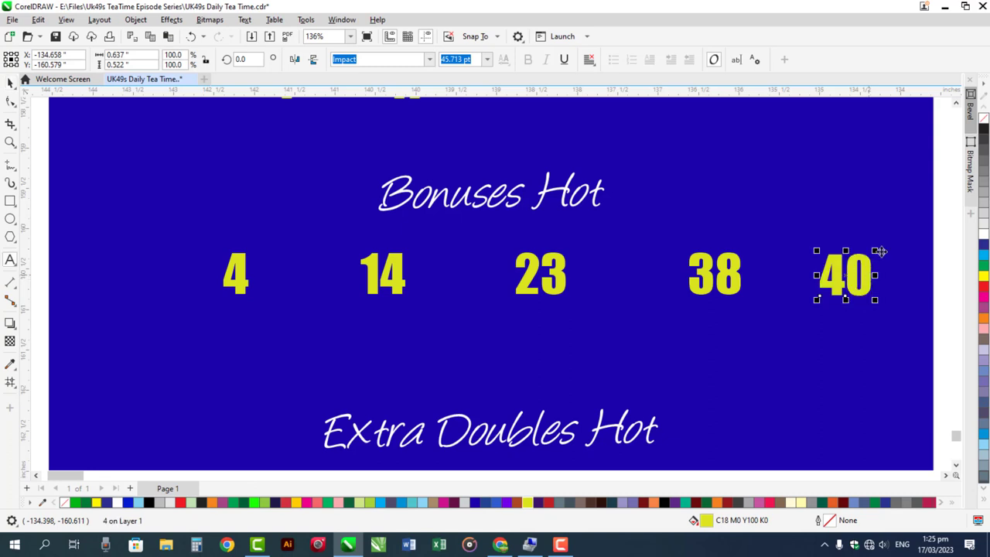
- Move all five Bonuses Hot numbers leftward together to centre the row beneath its heading
{"action": "left_click_drag", "start_coordinate": [940, 230], "coordinate": [139, 317]}
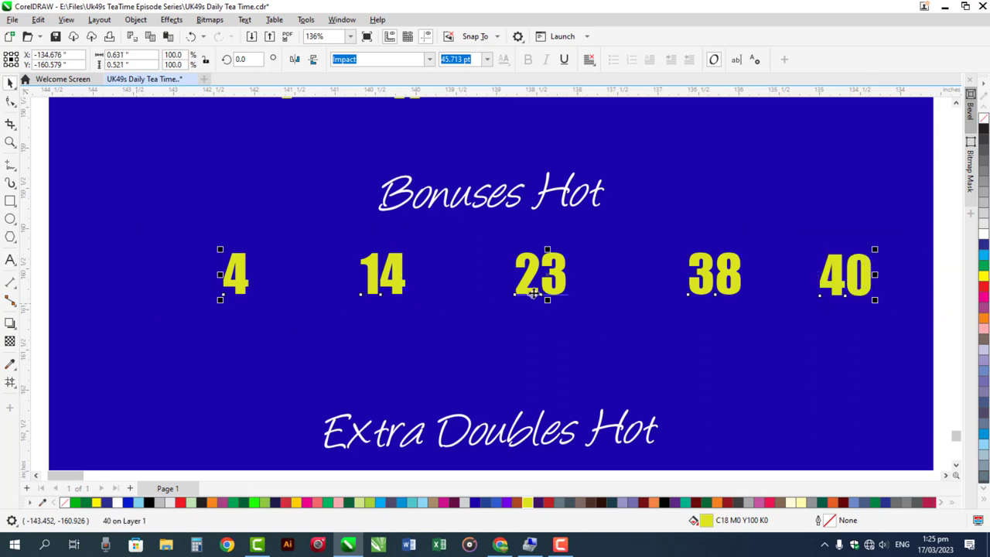
{"action": "left_click_drag", "start_coordinate": [526, 290], "coordinate": [481, 307]}
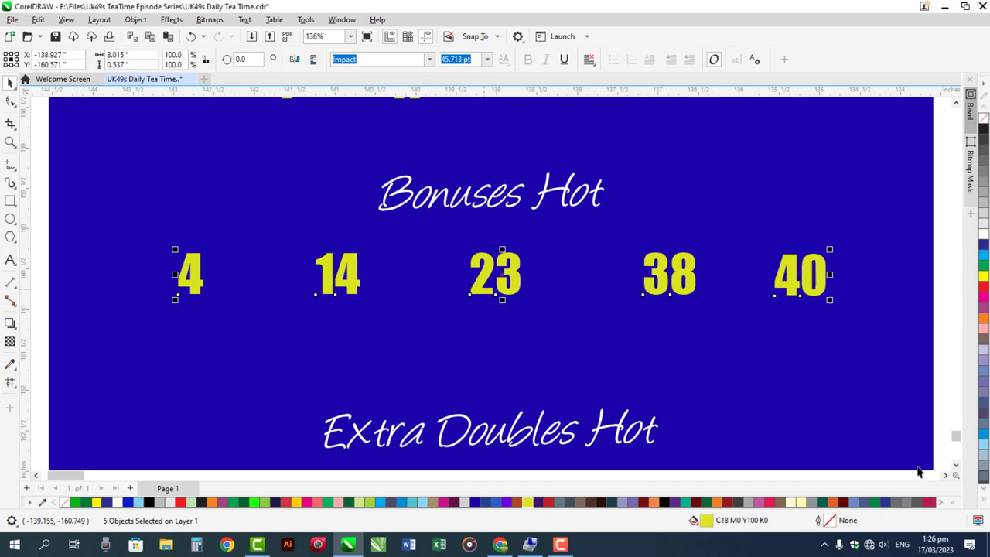
{"action": "left_click", "coordinate": [955, 465]}
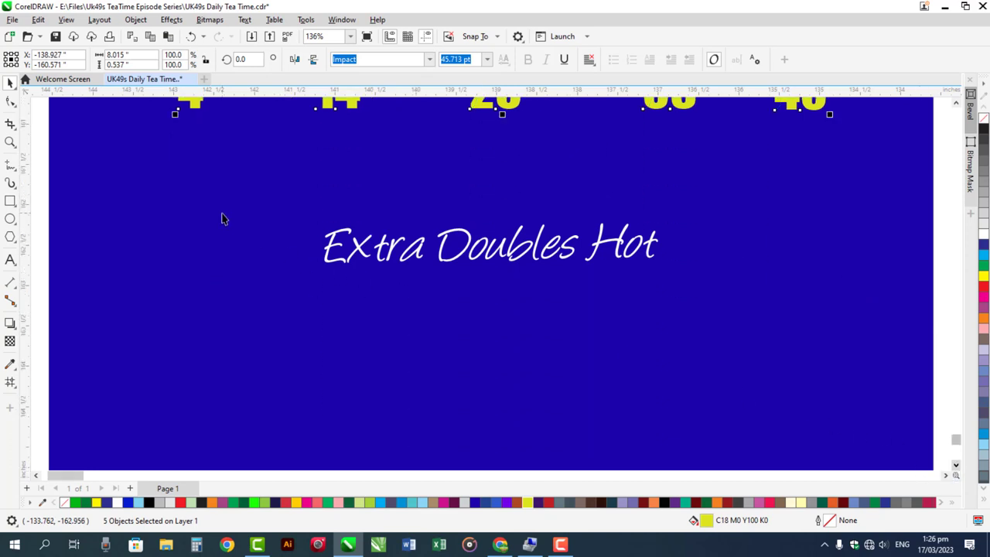
- Copy the 4 from the Bonuses Hot row to below the Extra Doubles Hot heading and change the copy to 10
{"action": "left_click", "coordinate": [196, 116]}
{"action": "left_click_drag", "start_coordinate": [258, 341], "coordinate": [258, 342]}
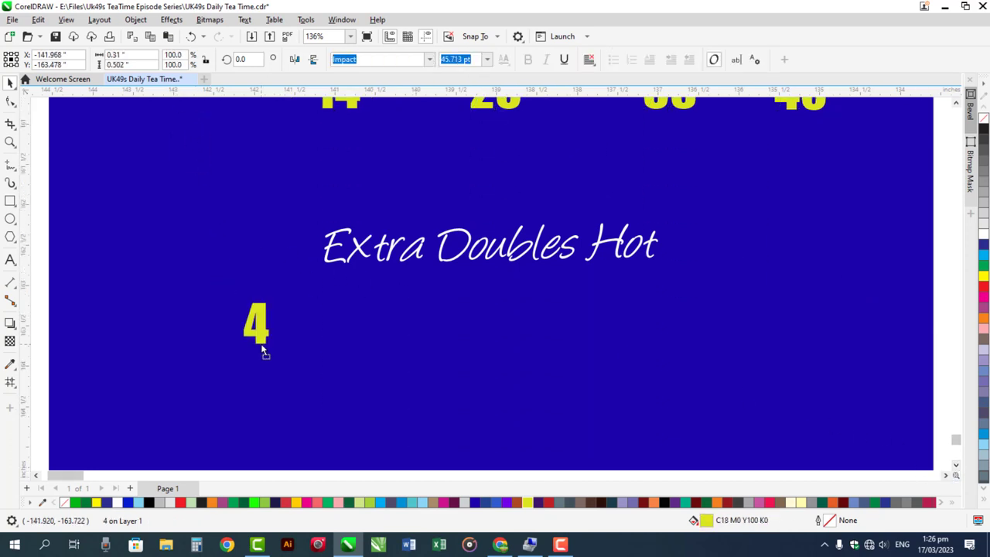
{"action": "left_click", "coordinate": [956, 466]}
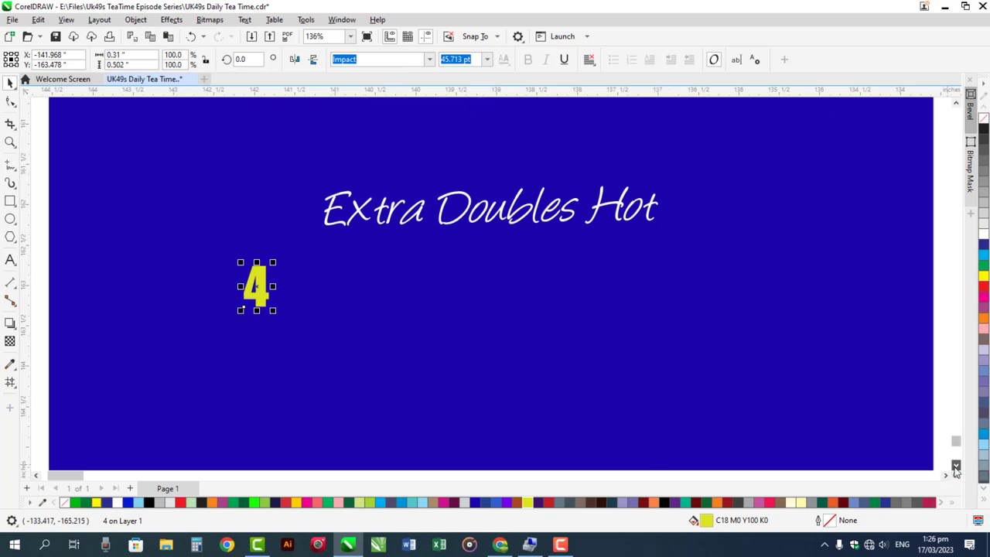
{"action": "left_click_drag", "start_coordinate": [257, 201], "coordinate": [257, 200]}
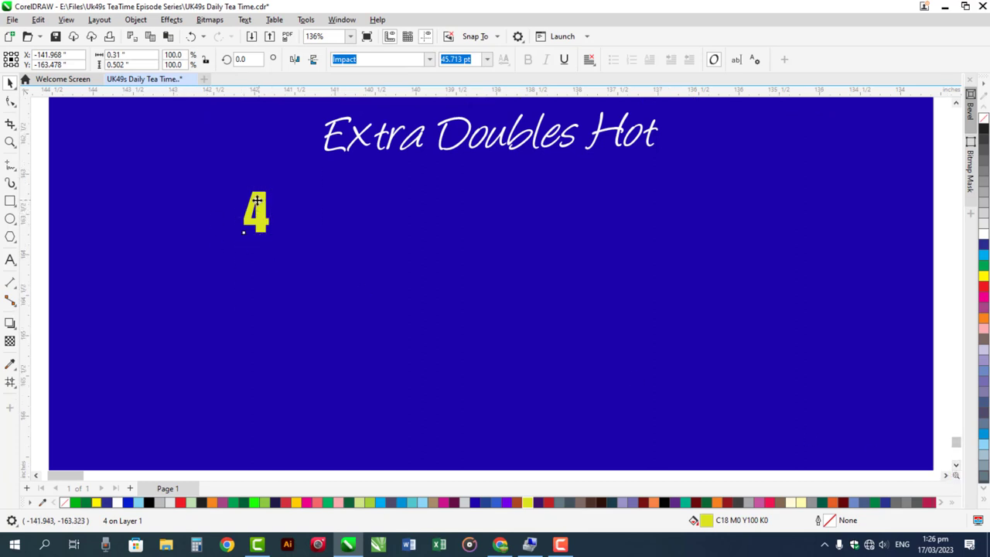
{"action": "left_click", "coordinate": [239, 222]}
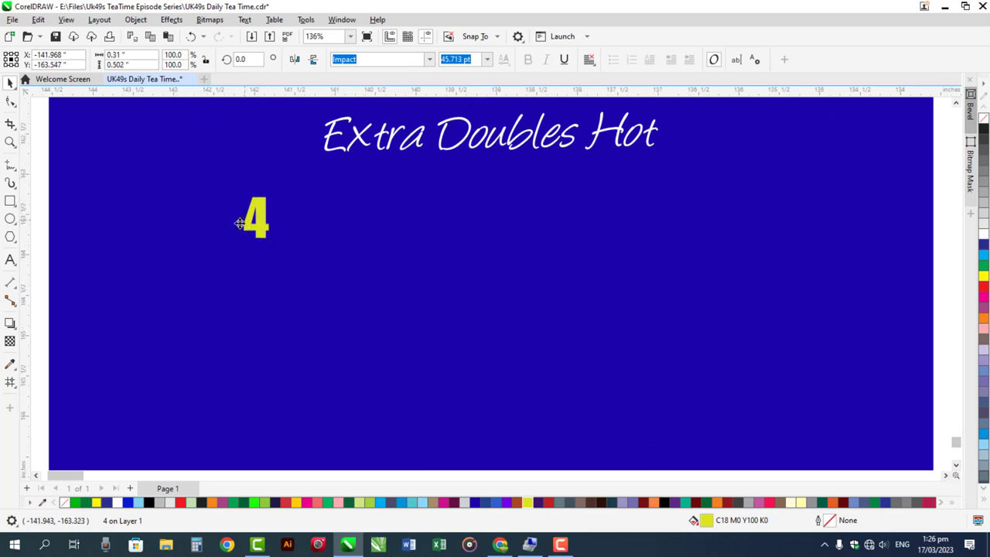
{"action": "key", "text": "F8"}
{"action": "left_click", "coordinate": [253, 217]}
{"action": "double_click", "coordinate": [253, 217]}
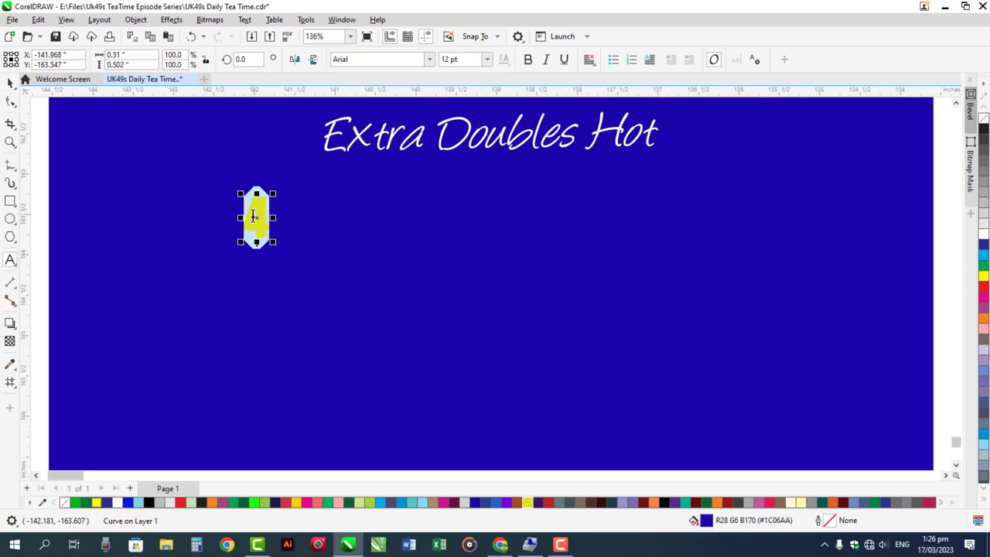
{"action": "type", "text": "10"}
{"action": "key", "text": "Escape"}
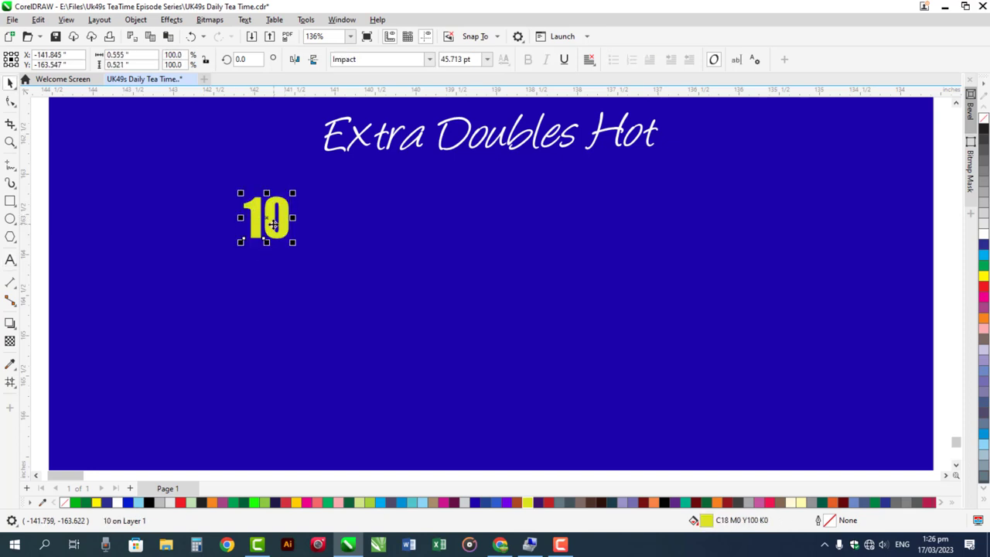
- Shift the 10 slightly leftward, duplicate it directly below and change the copy to 26
{"action": "left_click_drag", "start_coordinate": [279, 220], "coordinate": [244, 294]}
{"action": "right_click", "coordinate": [244, 294]}
{"action": "double_click", "coordinate": [244, 294]}
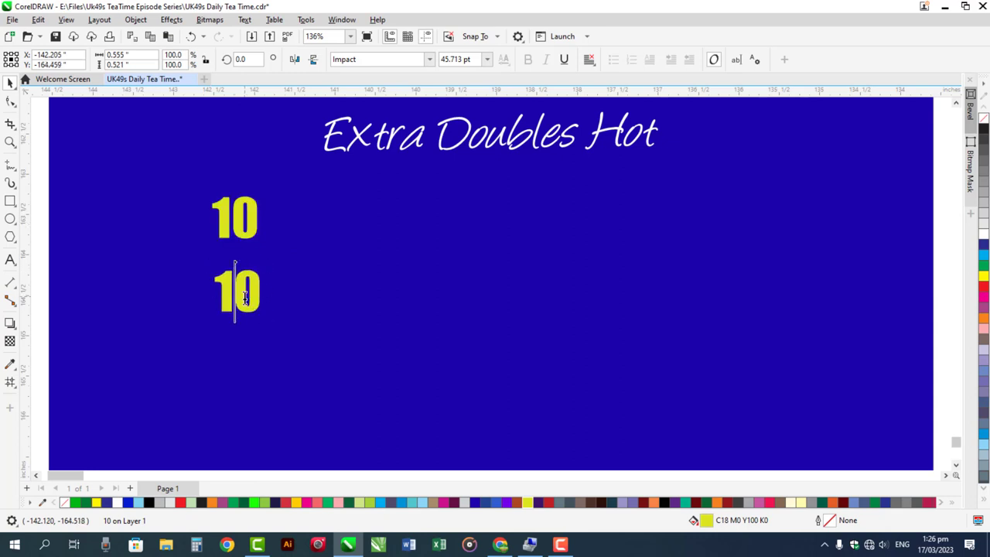
{"action": "double_click", "coordinate": [245, 295]}
{"action": "type", "text": "26"}
{"action": "key", "text": "Escape"}
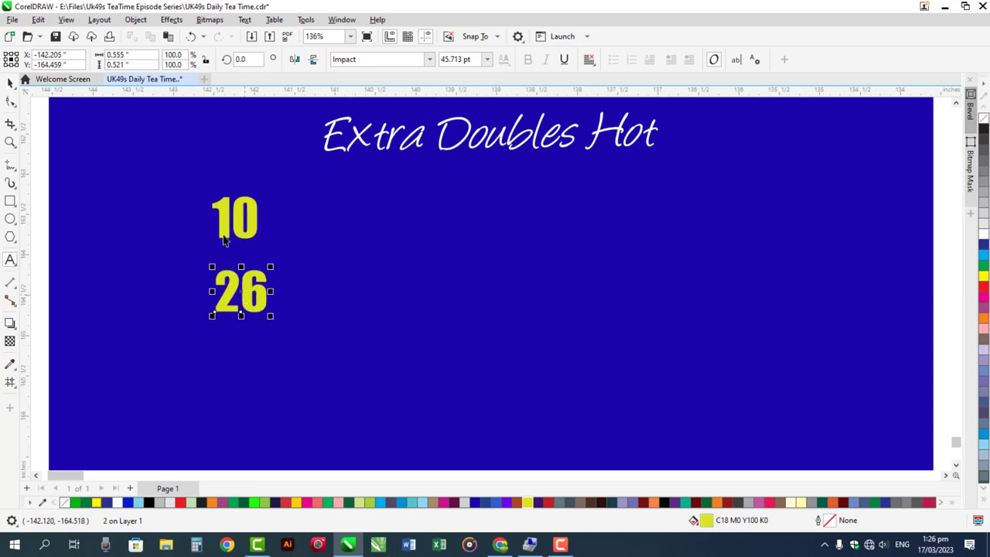
- Align the 26 and the 10 above it on a common vertical centre line
{"action": "left_click", "coordinate": [241, 221], "text": "shift"}
{"action": "key", "text": "c"}
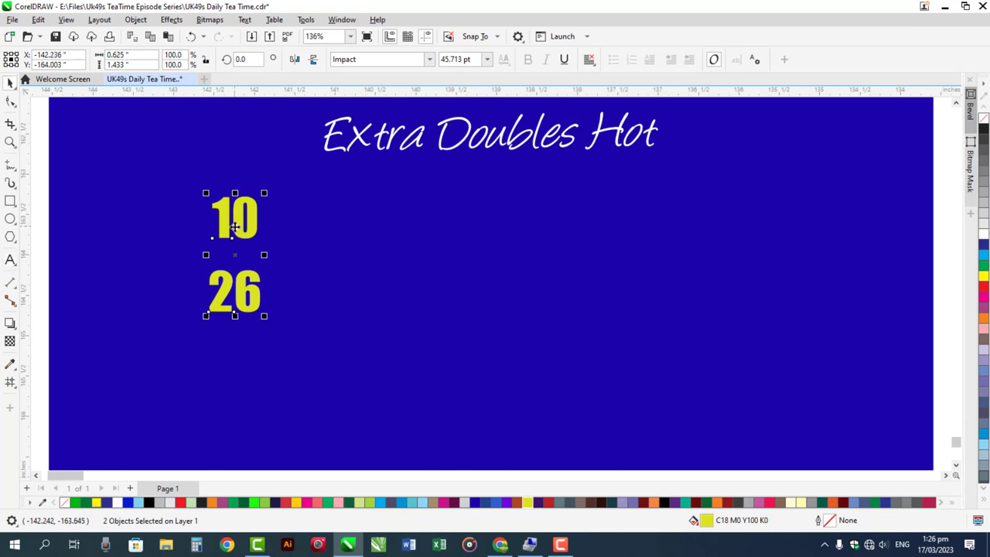
{"action": "left_click", "coordinate": [37, 283]}
- Duplicate the 10 beneath the middle of the Extra Doubles Hot heading and change the copy to 6
{"action": "left_click_drag", "start_coordinate": [225, 226], "coordinate": [427, 255]}
{"action": "right_click", "coordinate": [427, 253]}
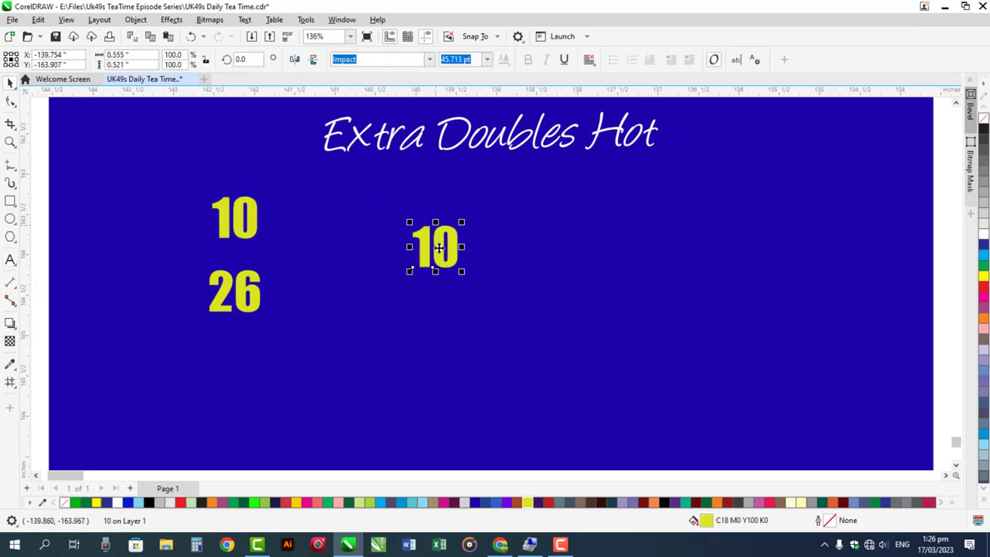
{"action": "double_click", "coordinate": [437, 249]}
{"action": "double_click", "coordinate": [437, 247]}
{"action": "type", "text": "6"}
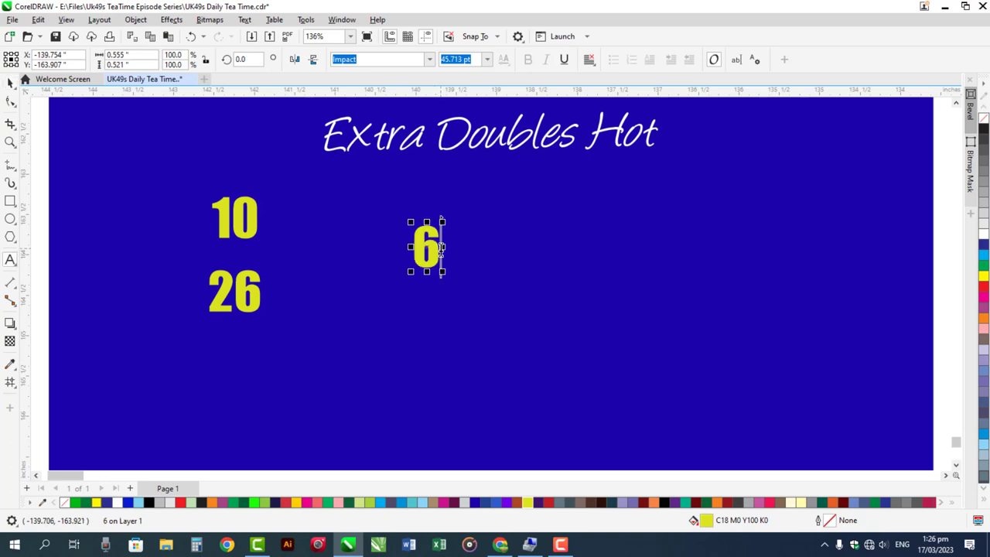
{"action": "key", "text": "Escape"}
{"action": "key", "text": "space"}
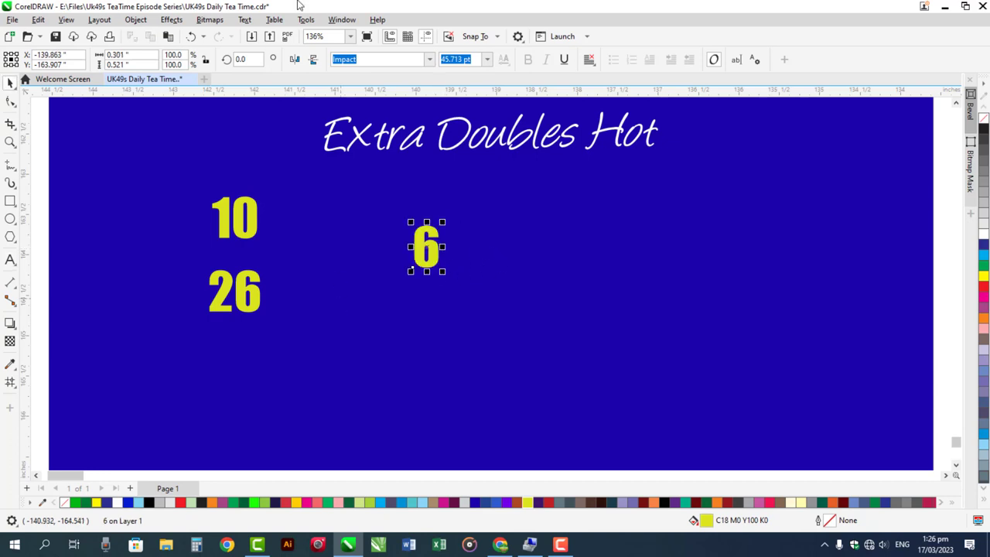
- Duplicate the 6 to its right at the same height and change the copy to 8
{"action": "left_click_drag", "start_coordinate": [437, 257], "coordinate": [521, 263]}
{"action": "double_click", "coordinate": [521, 263]}
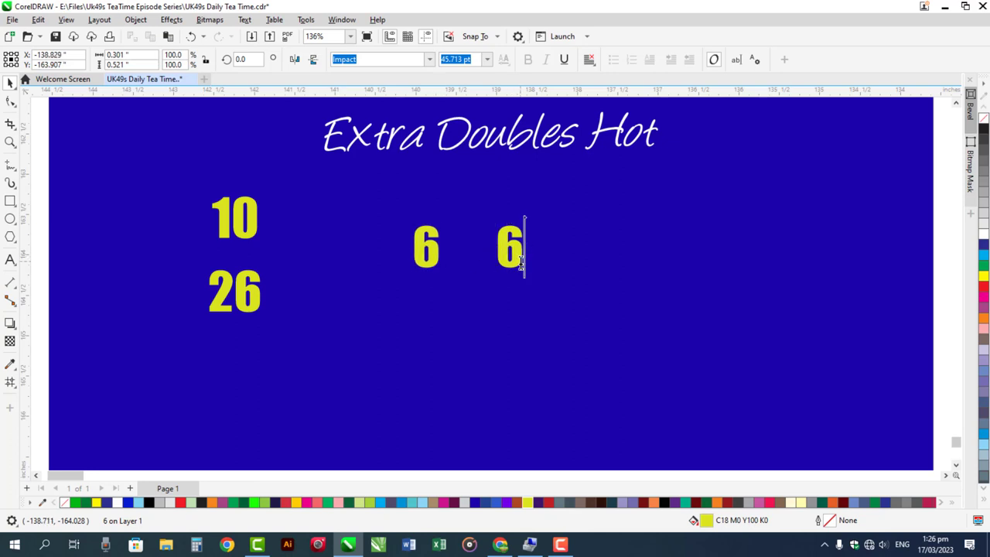
{"action": "double_click", "coordinate": [521, 263]}
{"action": "type", "text": "8"}
{"action": "key", "text": "Escape"}
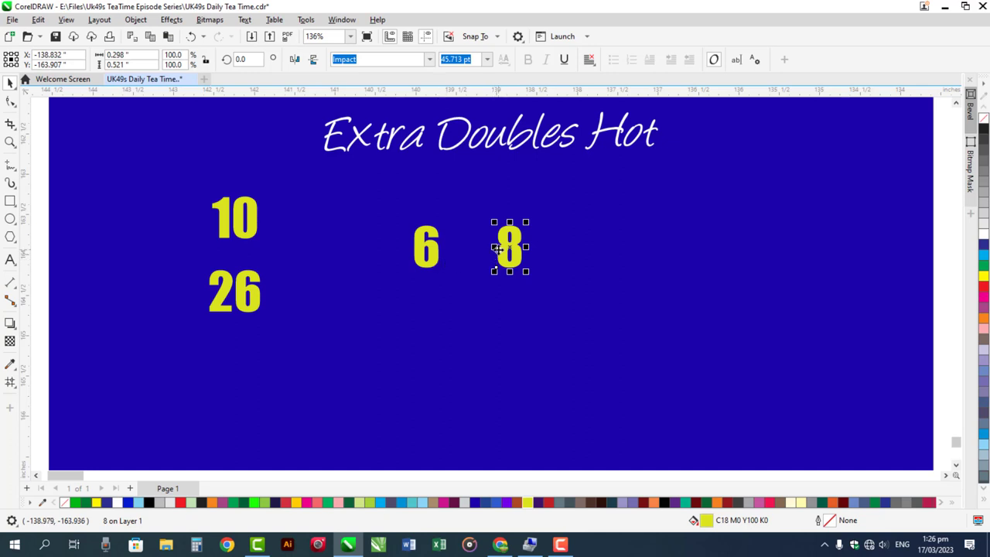
- Duplicate the 8 further right, slightly higher, and change the copy to 19
{"action": "left_click_drag", "start_coordinate": [497, 247], "coordinate": [657, 210]}
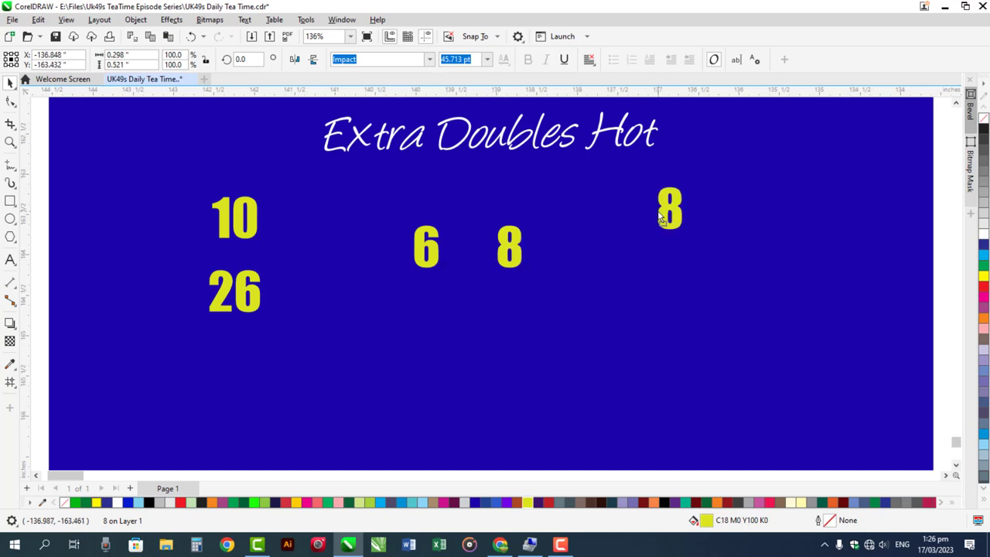
{"action": "double_click", "coordinate": [656, 211]}
{"action": "double_click", "coordinate": [658, 212]}
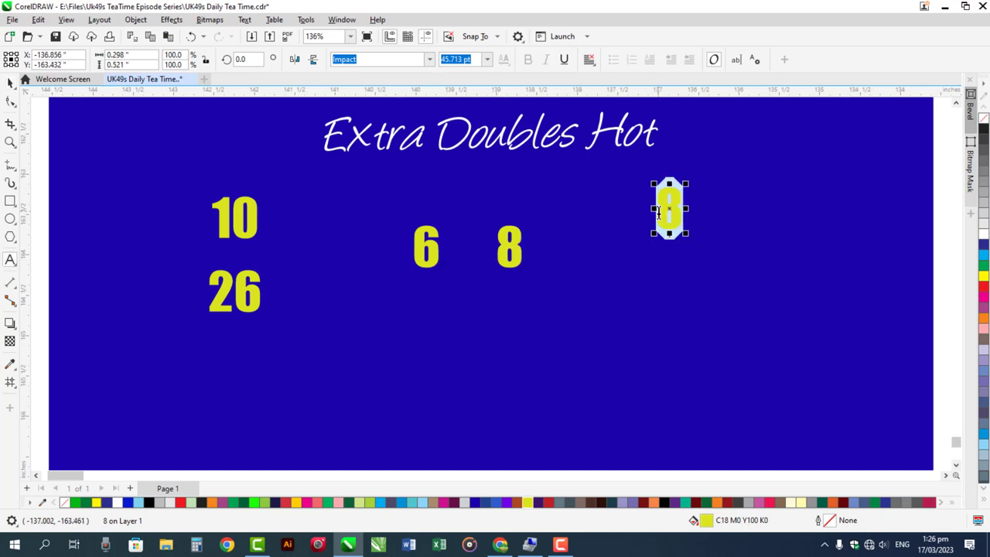
{"action": "type", "text": "19"}
{"action": "key", "text": "ctrl+space"}
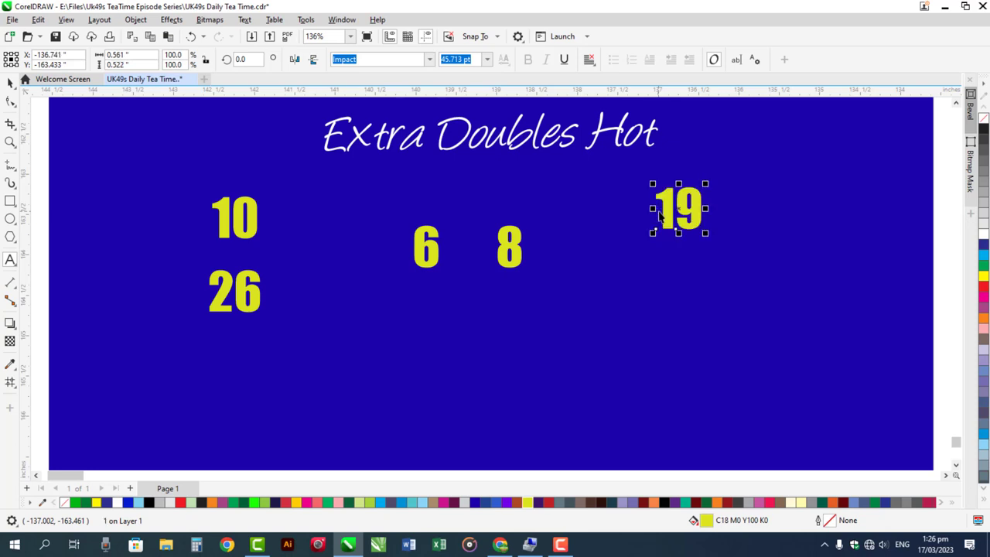
- Duplicate the 19 directly below itself and change the copy to 28
{"action": "left_click_drag", "start_coordinate": [686, 214], "coordinate": [688, 296]}
{"action": "right_click", "coordinate": [687, 294]}
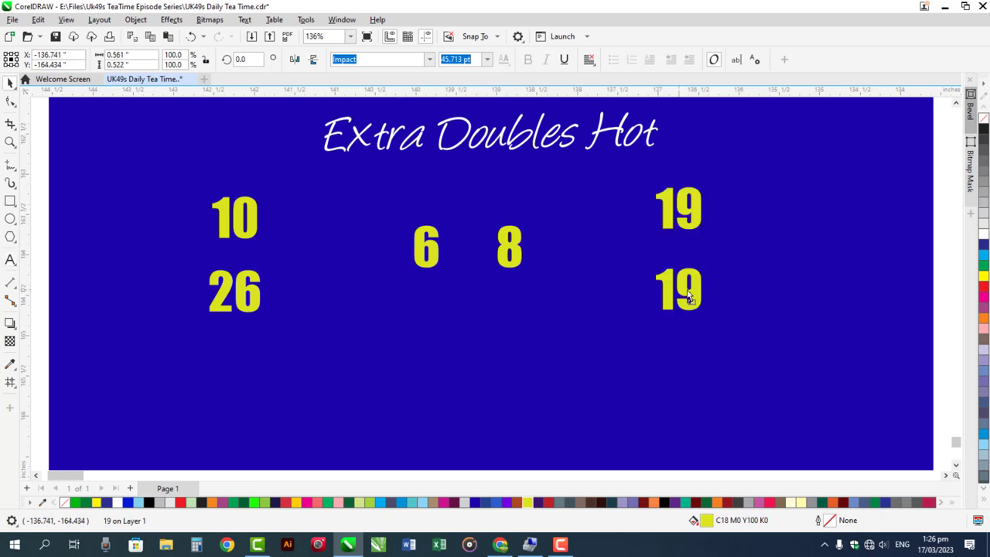
{"action": "double_click", "coordinate": [682, 290]}
{"action": "double_click", "coordinate": [689, 286]}
{"action": "type", "text": "28"}
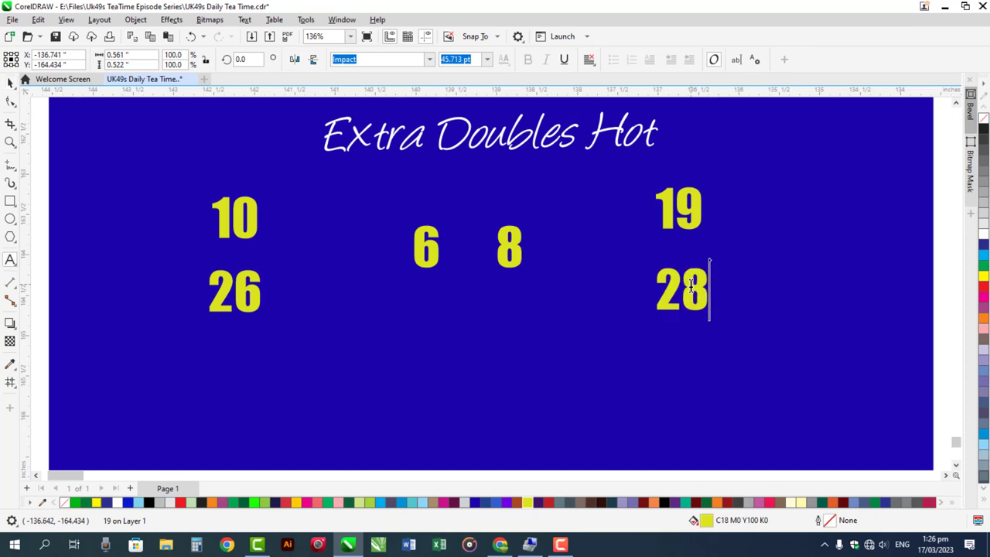
{"action": "key", "text": "ctrl+space"}
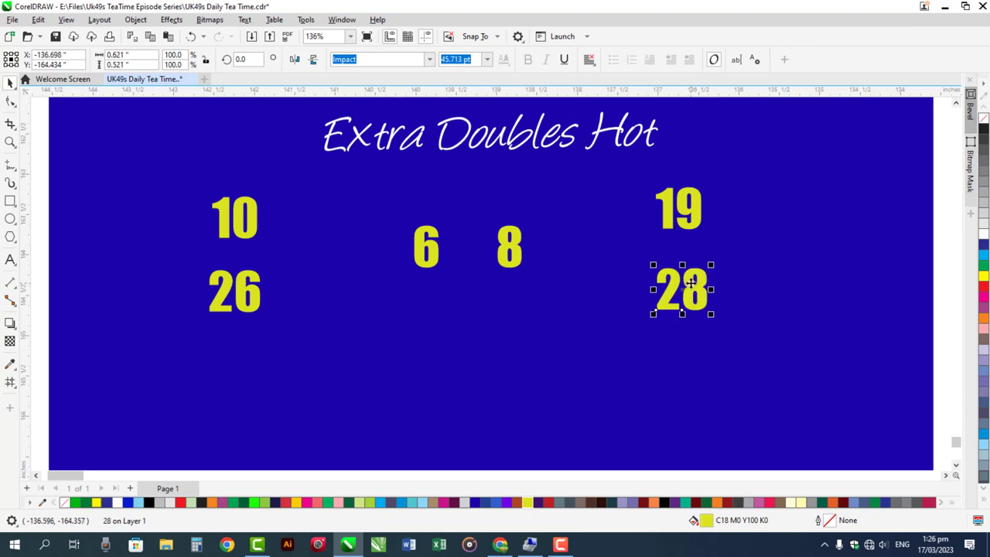
- Duplicate the 28 down and leftward, below the 6, and change the copy to 32
{"action": "left_click_drag", "start_coordinate": [688, 283], "coordinate": [389, 405]}
{"action": "right_click", "coordinate": [389, 404]}
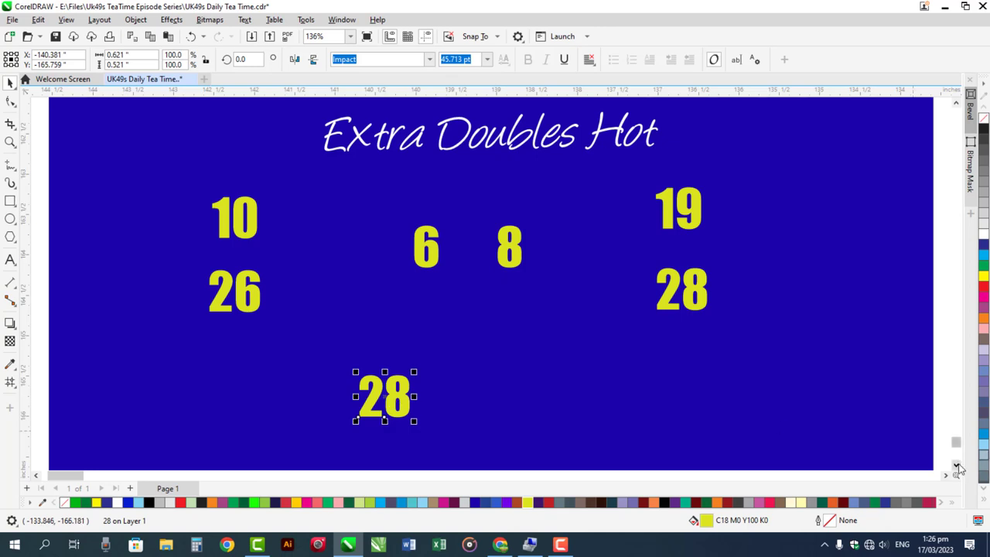
{"action": "scroll", "coordinate": [957, 467], "scroll_direction": "down", "scroll_amount": 5}
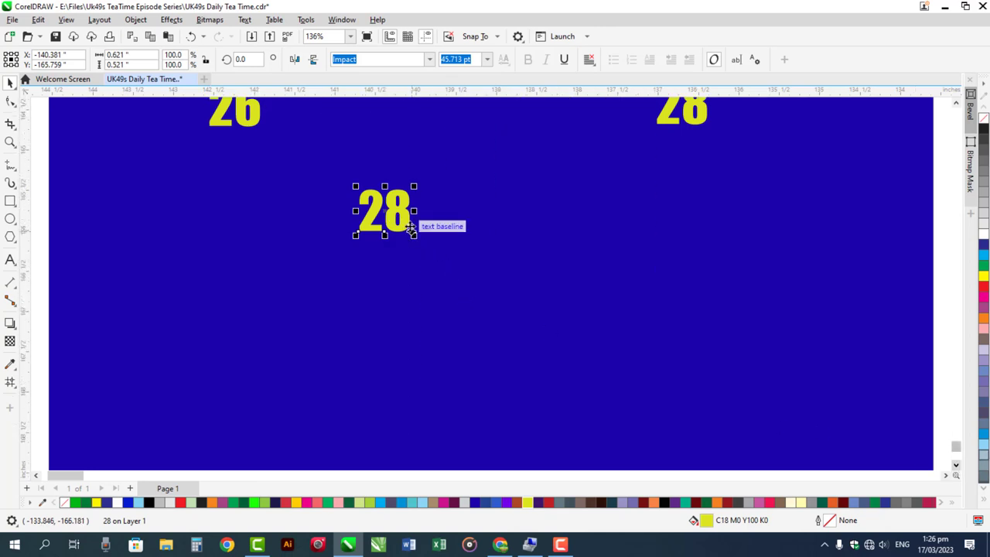
{"action": "left_click", "coordinate": [410, 225]}
{"action": "left_click", "coordinate": [410, 225]}
{"action": "double_click", "coordinate": [408, 226]}
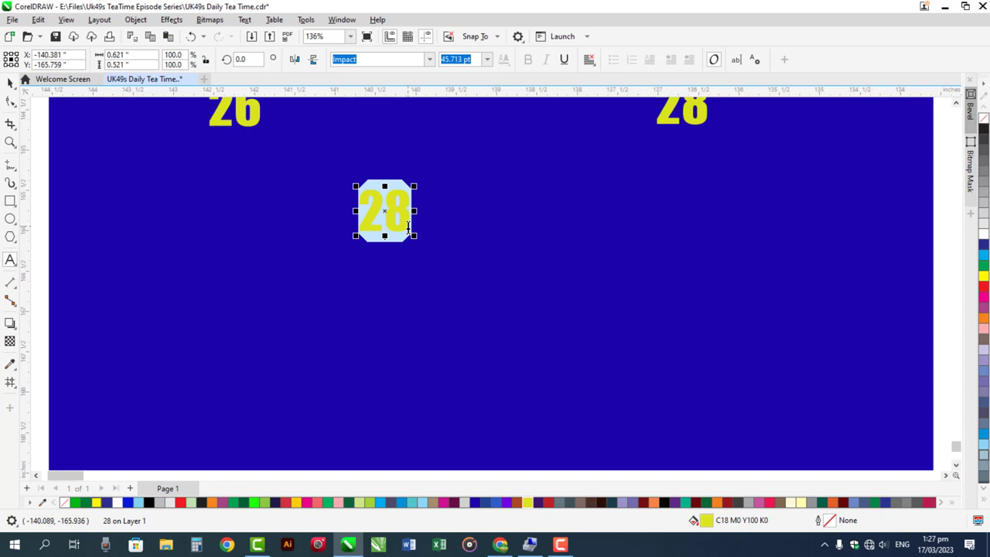
{"action": "type", "text": "32"}
{"action": "key", "text": "ctrl+space"}
- Duplicate the 32 directly below itself and change the copy to 45
{"action": "left_click", "coordinate": [401, 323]}
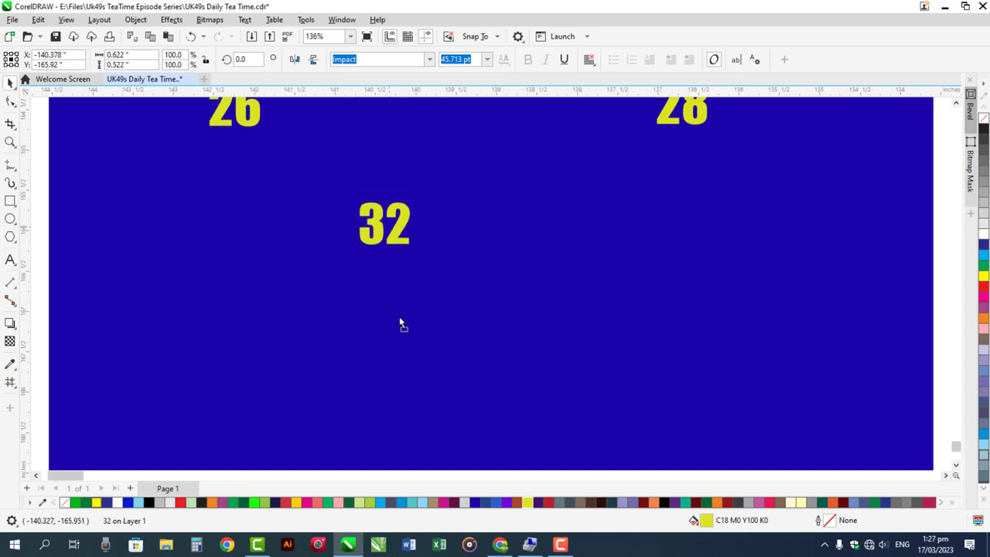
{"action": "left_click_drag", "start_coordinate": [399, 227], "coordinate": [399, 316]}
{"action": "right_click", "coordinate": [399, 316]}
{"action": "left_click", "coordinate": [399, 316]}
{"action": "double_click", "coordinate": [399, 317]}
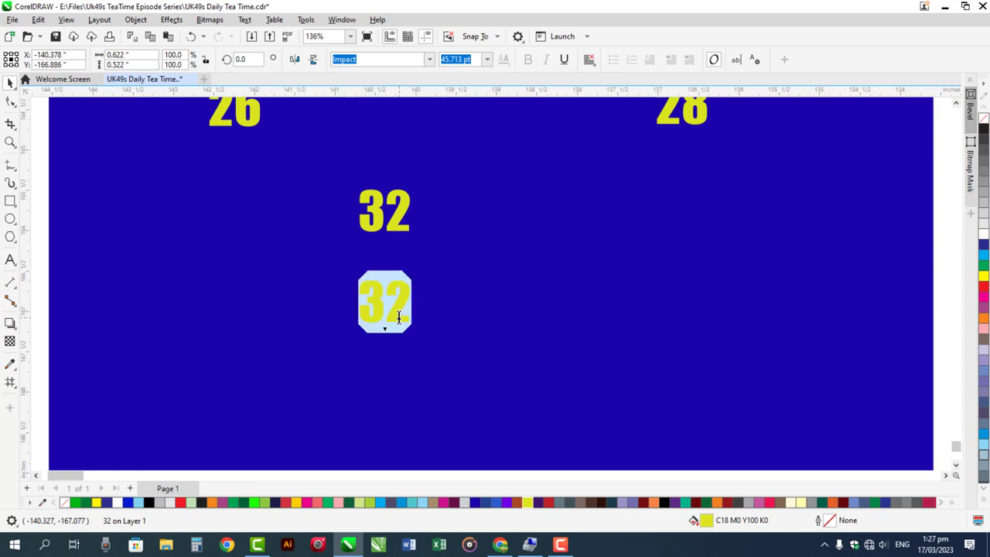
{"action": "type", "text": "45"}
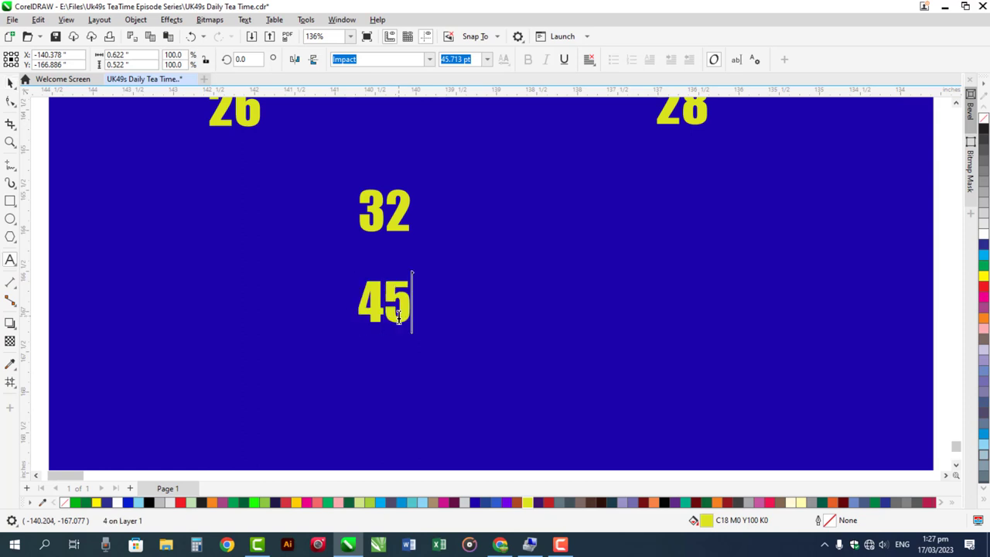
{"action": "key", "text": "ctrl+space"}
- Duplicate the 45 to the right of the 32 and change the copy to 36
{"action": "left_click_drag", "start_coordinate": [399, 300], "coordinate": [555, 212]}
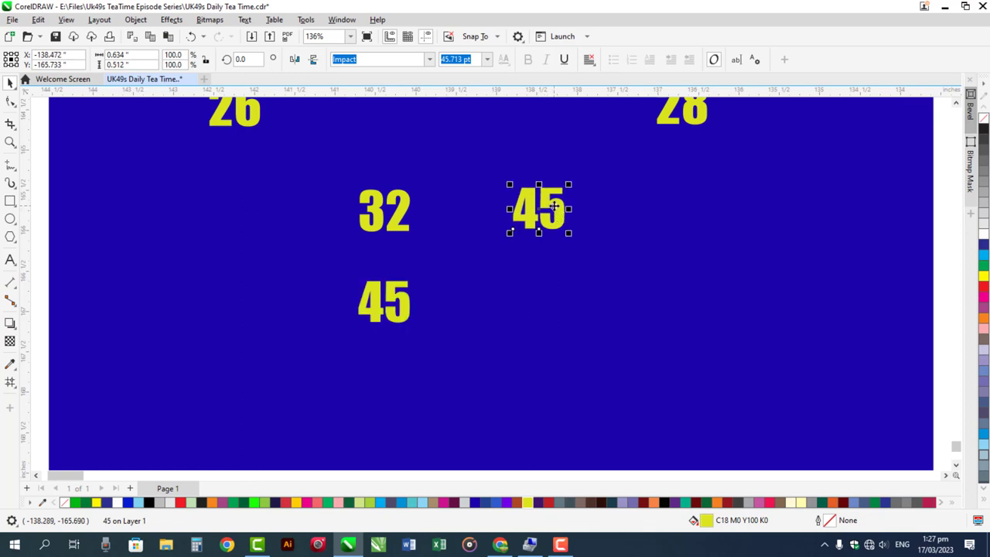
{"action": "double_click", "coordinate": [553, 209]}
{"action": "double_click", "coordinate": [554, 207]}
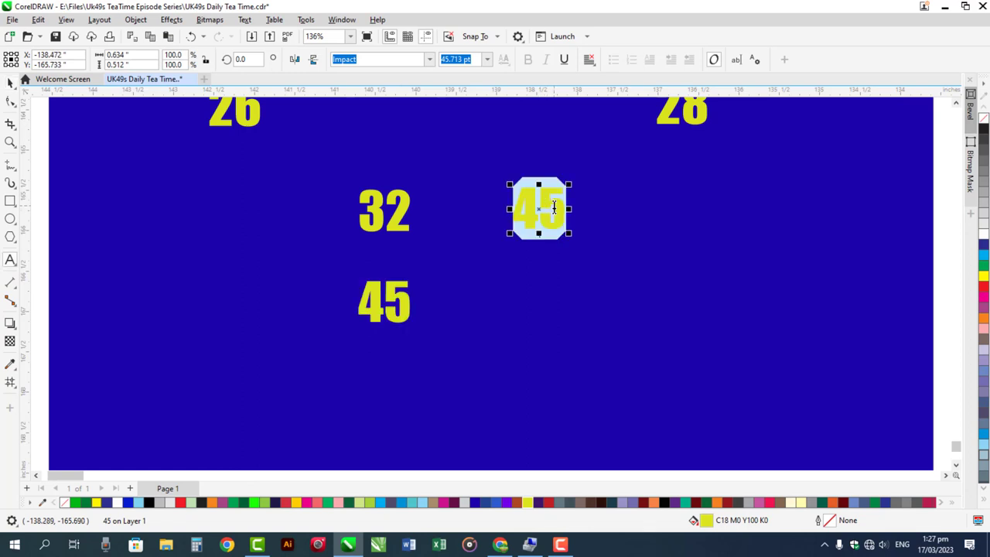
{"action": "type", "text": "36"}
{"action": "key", "text": "ctrl+space"}
- Duplicate the 36 directly below itself, beside the 45, and change the copy to 43
{"action": "left_click_drag", "start_coordinate": [554, 208], "coordinate": [557, 300]}
{"action": "left_click", "coordinate": [556, 301]}
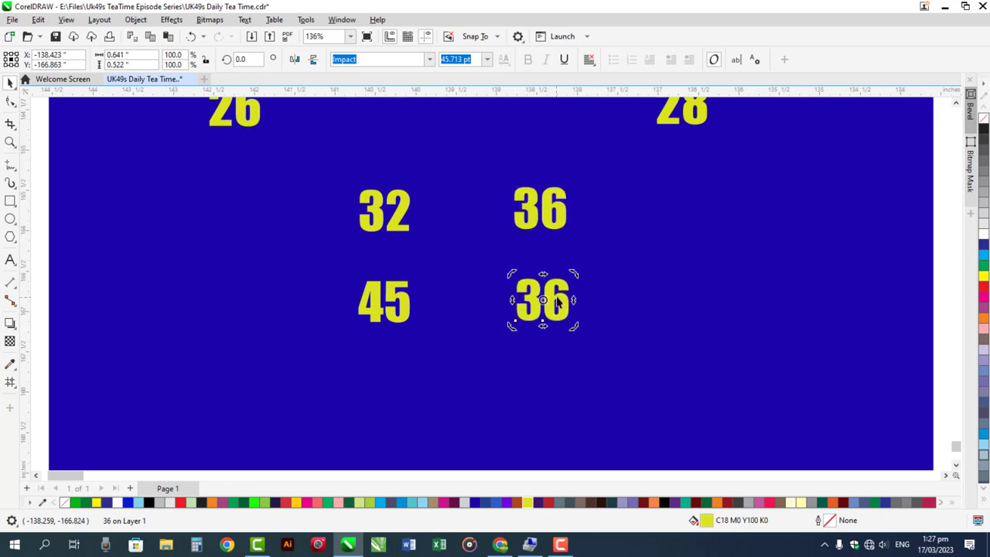
{"action": "double_click", "coordinate": [557, 298]}
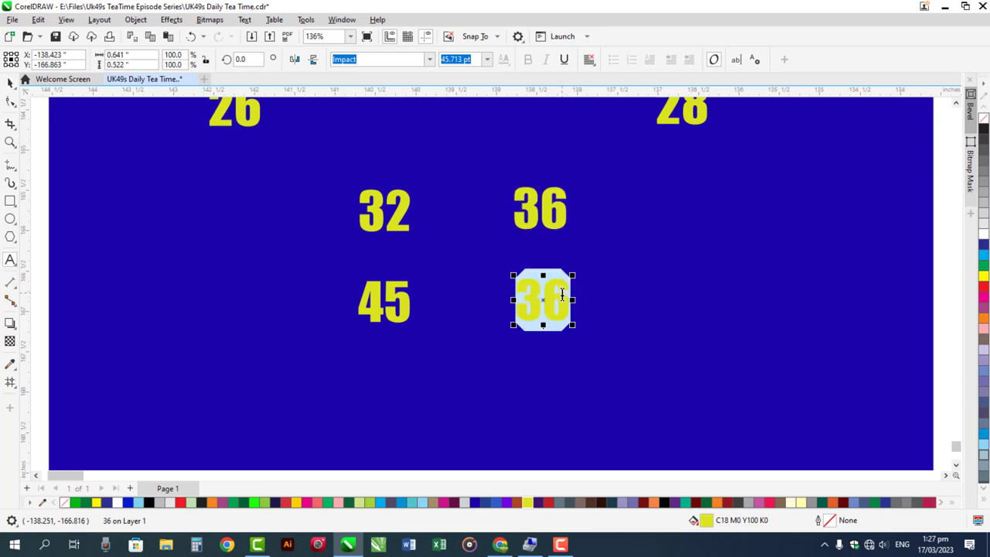
{"action": "type", "text": "43"}
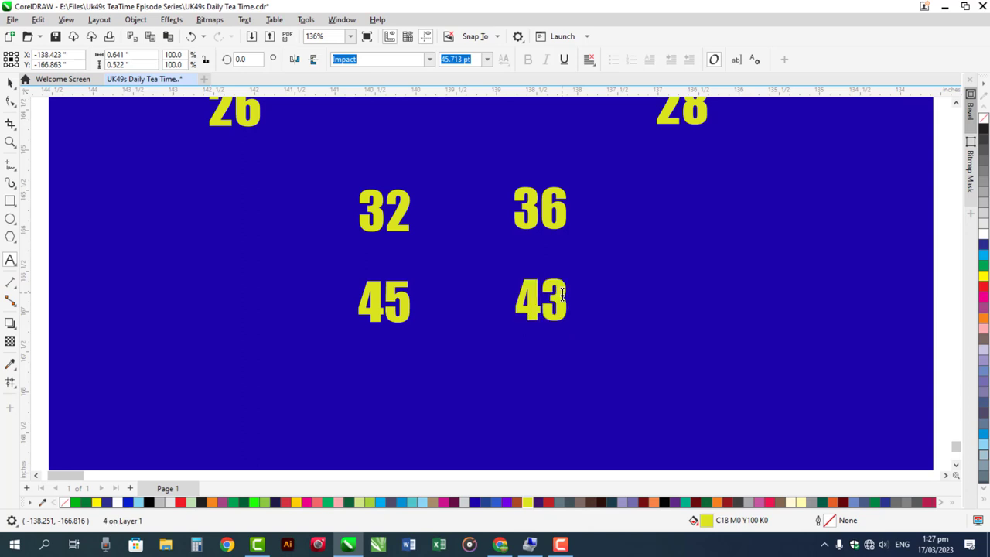
{"action": "key", "text": "ctrl+space"}
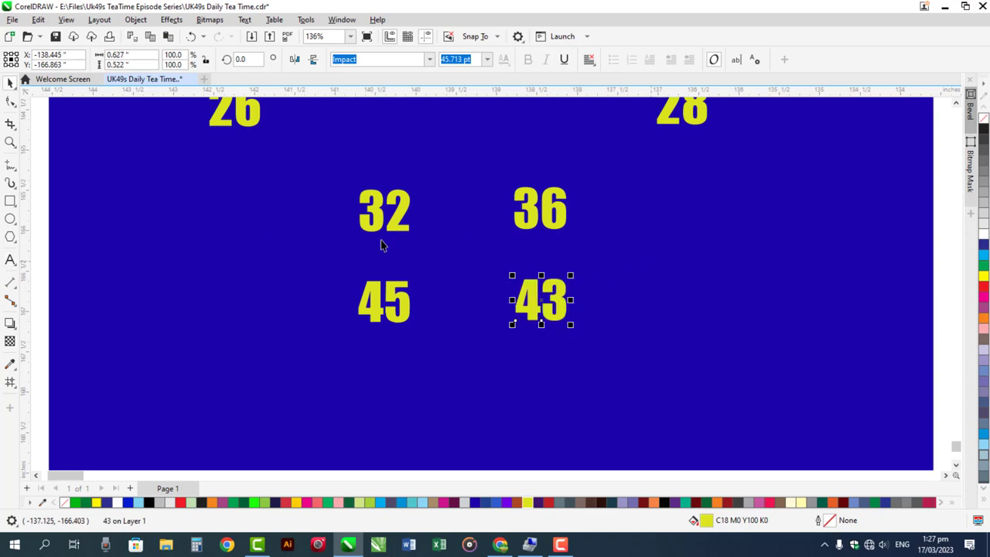
- Draw two crossing diagonal lines between the four lower numbers, from 36 to 45 and from 32 to 43
{"action": "left_click", "coordinate": [10, 165]}
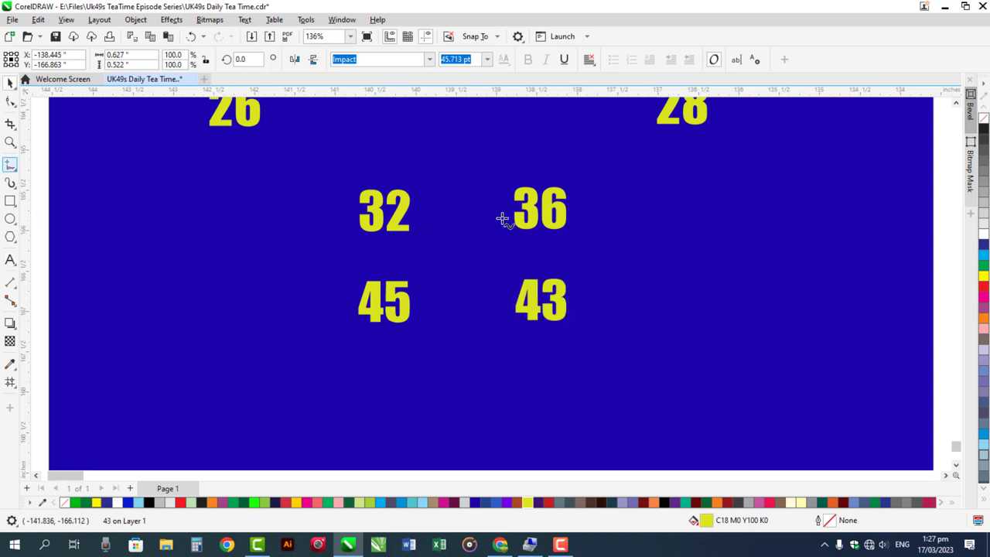
{"action": "mouse_move", "coordinate": [504, 215]}
{"action": "left_mouse_down"}
{"action": "mouse_move", "coordinate": [444, 287]}
{"action": "mouse_move", "coordinate": [423, 296]}
{"action": "left_mouse_up"}
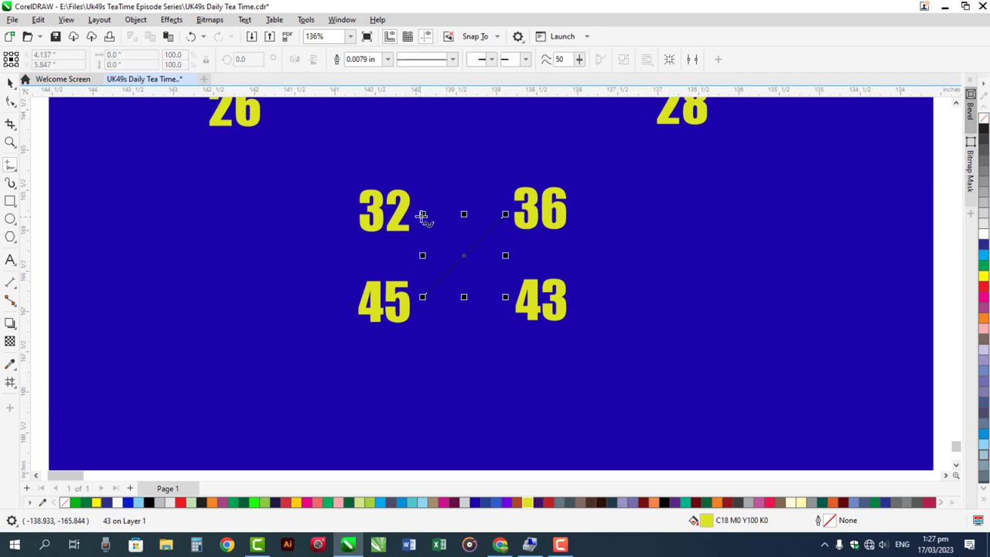
{"action": "left_click_drag", "start_coordinate": [421, 215], "coordinate": [503, 287]}
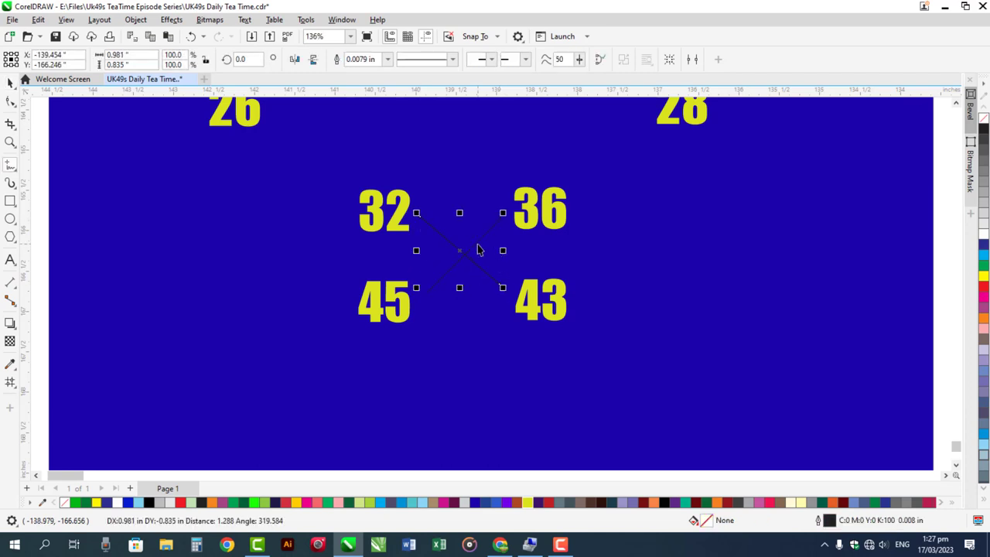
- Color the outlines of the two crossing lines between 32, 36, 45 and 43 light blue
{"action": "right_click", "coordinate": [401, 502]}
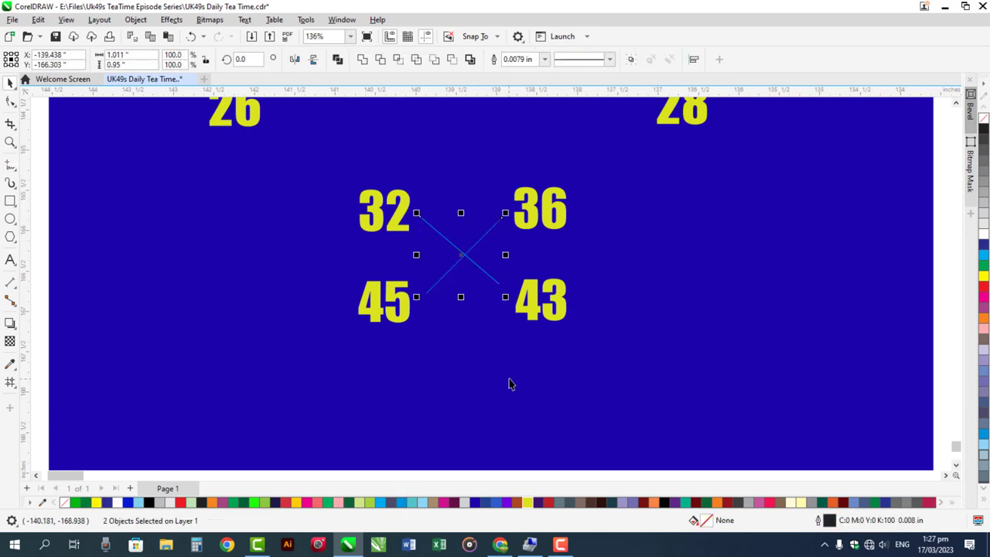
{"action": "left_click", "coordinate": [509, 383]}
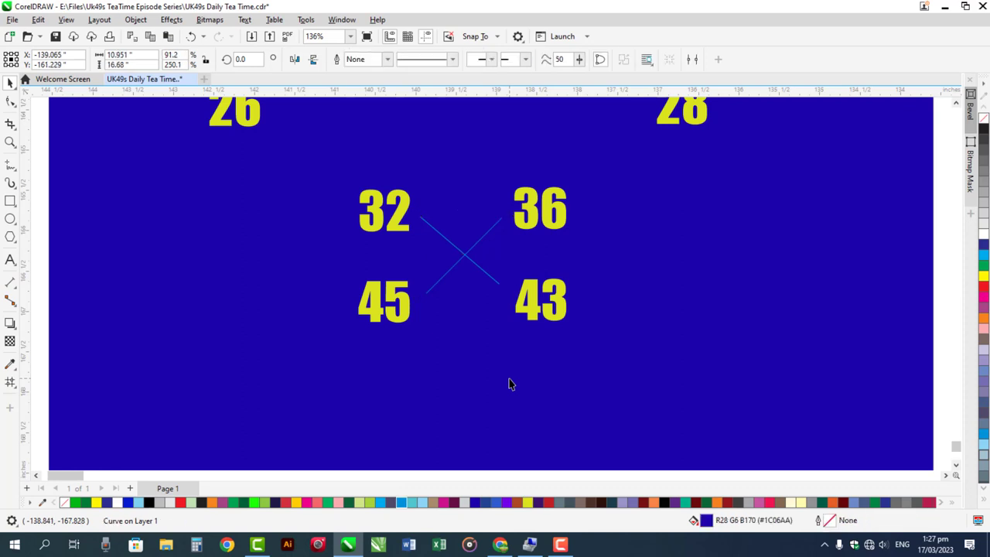
- Draw a straight horizontal line from the 26 to the 28 under Extra Doubles Hot and color its outline turquoise
{"action": "left_click", "coordinate": [955, 103]}
{"action": "left_click", "coordinate": [955, 104]}
{"action": "left_click", "coordinate": [956, 104]}
{"action": "left_click", "coordinate": [955, 103]}
{"action": "left_click", "coordinate": [955, 103]}
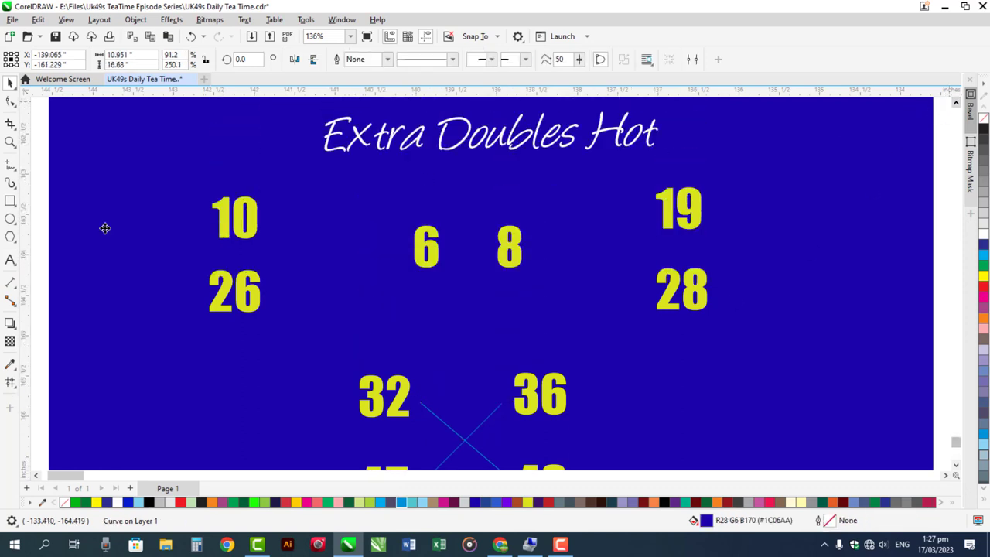
{"action": "left_click", "coordinate": [274, 297]}
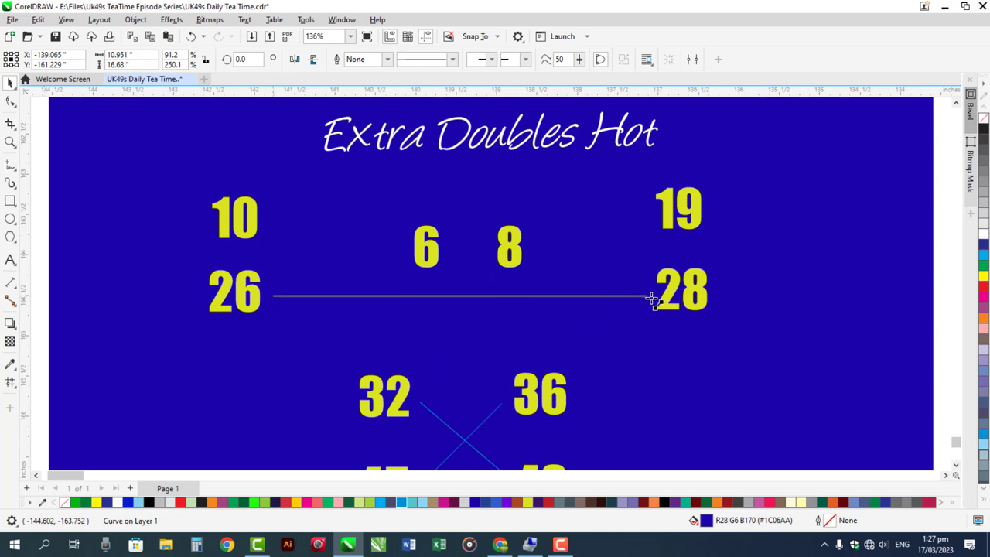
{"action": "right_click", "coordinate": [415, 503]}
- Draw a three-segment line from the 10, across the 6 and 8, up to the 19, and color its outline turquoise
{"action": "left_click", "coordinate": [273, 214]}
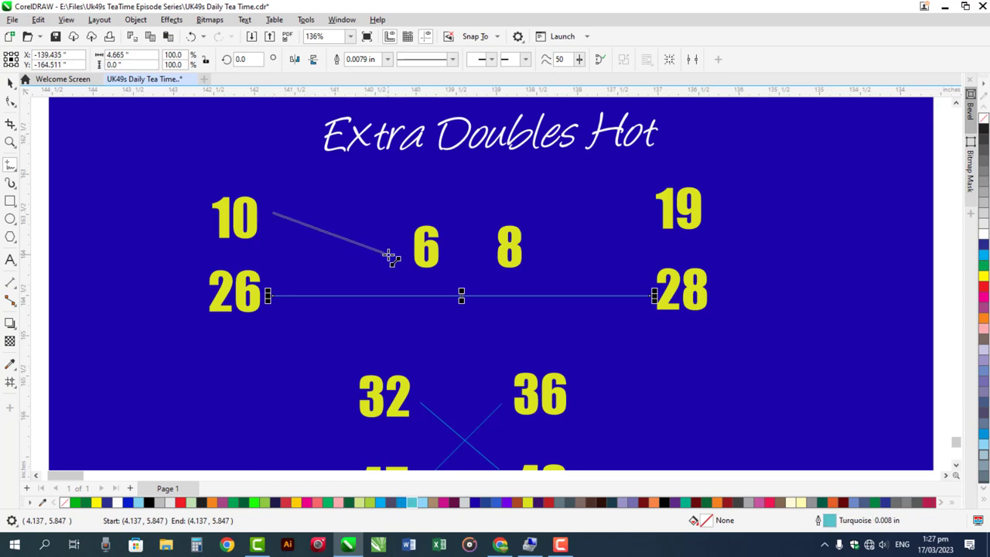
{"action": "left_click", "coordinate": [391, 257]}
{"action": "double_click", "coordinate": [553, 253]}
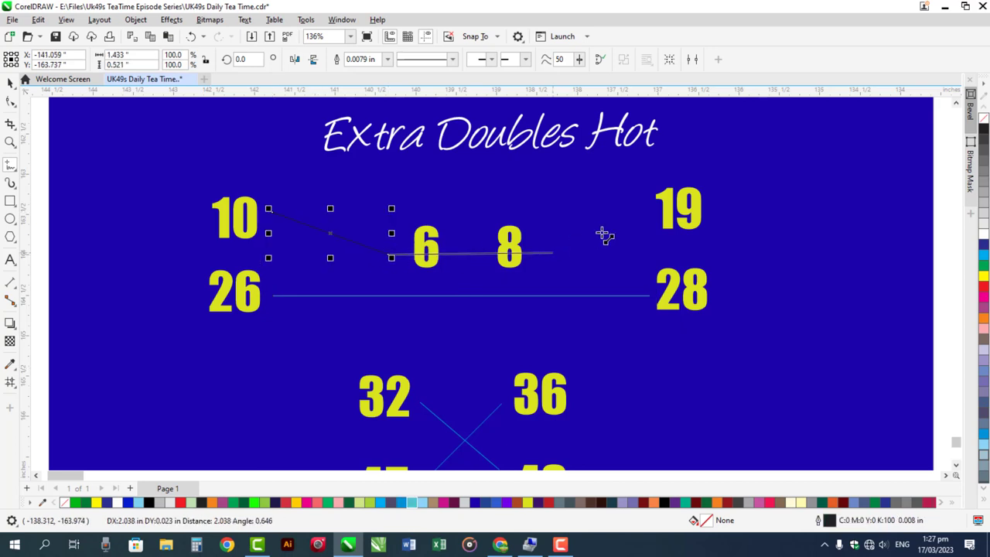
{"action": "left_click", "coordinate": [650, 215]}
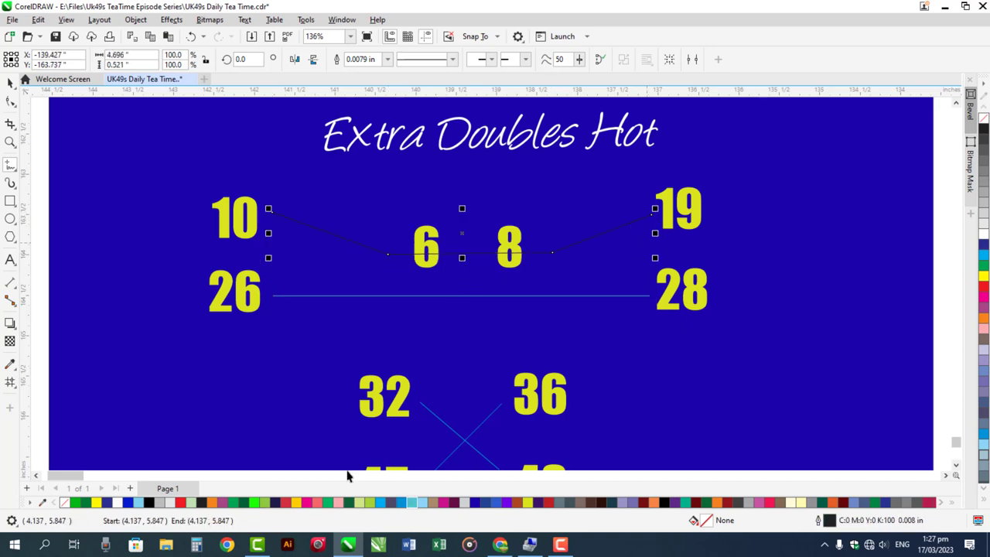
{"action": "right_click", "coordinate": [415, 502]}
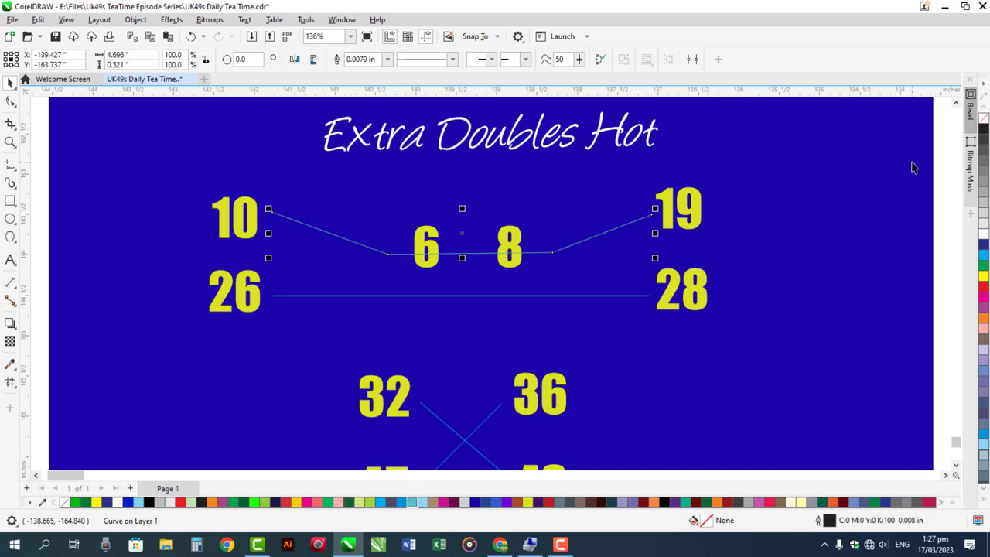
- Recolor the numbers 4, 23 and 40 under Bonuses Hot red
{"action": "left_click", "coordinate": [956, 105]}
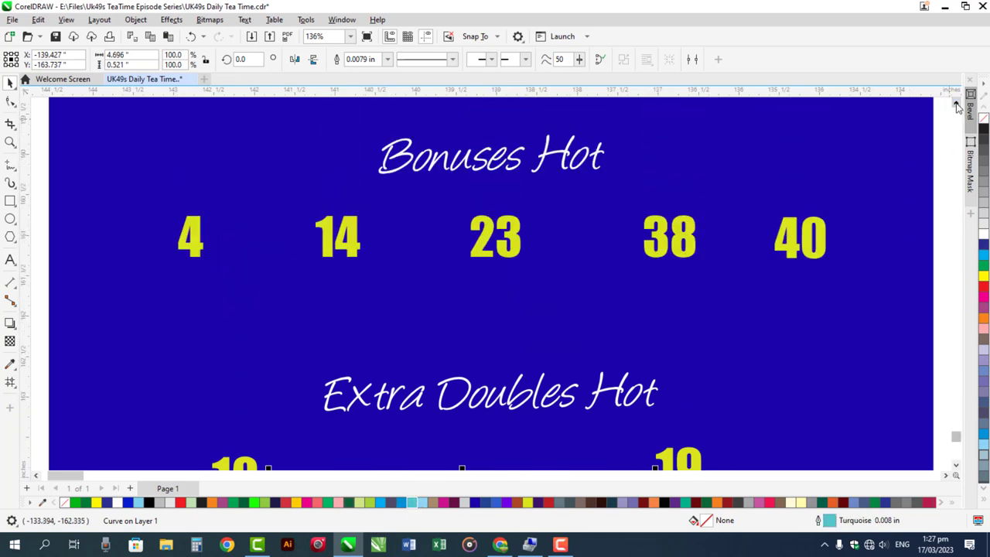
{"action": "left_click", "coordinate": [199, 255]}
{"action": "left_click", "coordinate": [490, 254], "text": "shift"}
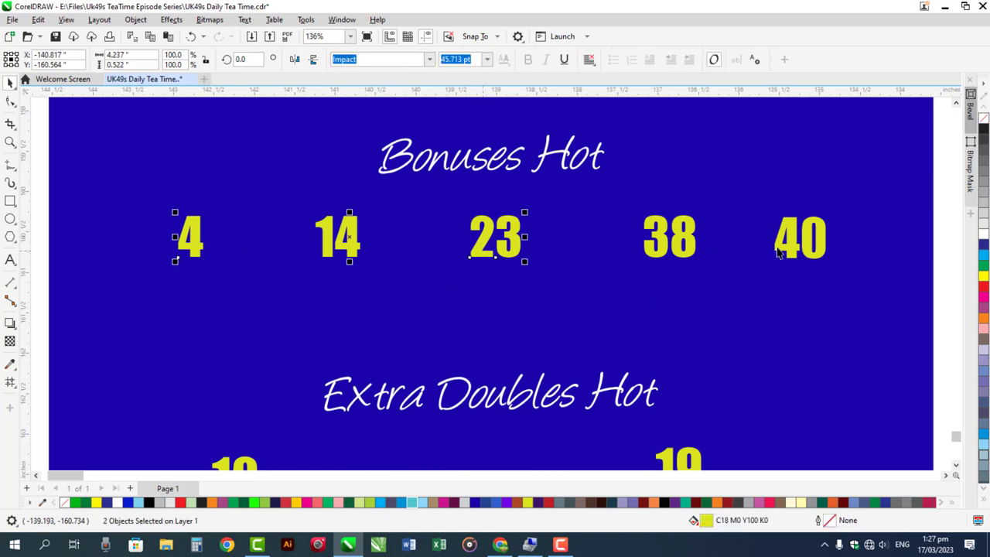
{"action": "left_click", "coordinate": [779, 252], "text": "shift"}
{"action": "left_click", "coordinate": [984, 286]}
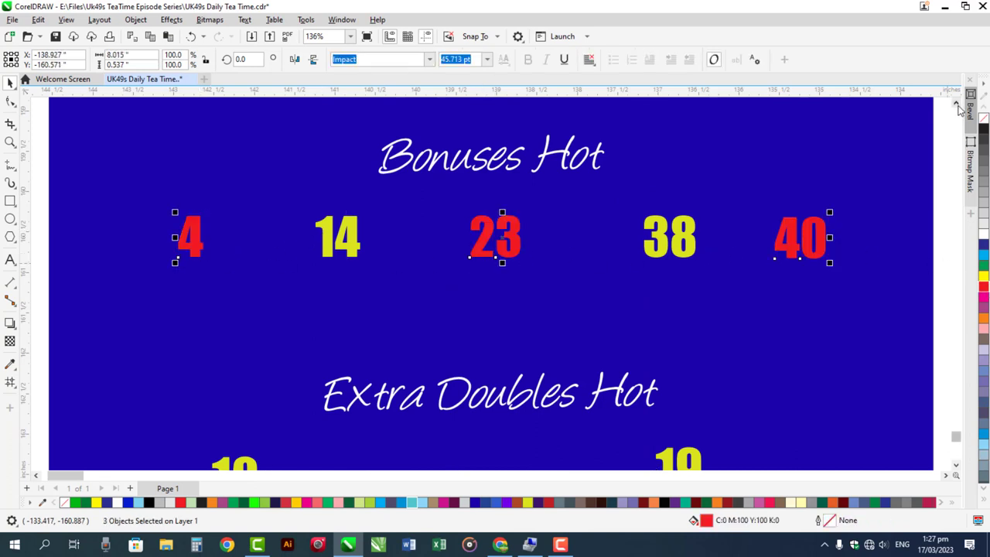
- Select the numbers 1, 17 and 30 together under Singles Hot
{"action": "left_click", "coordinate": [956, 103]}
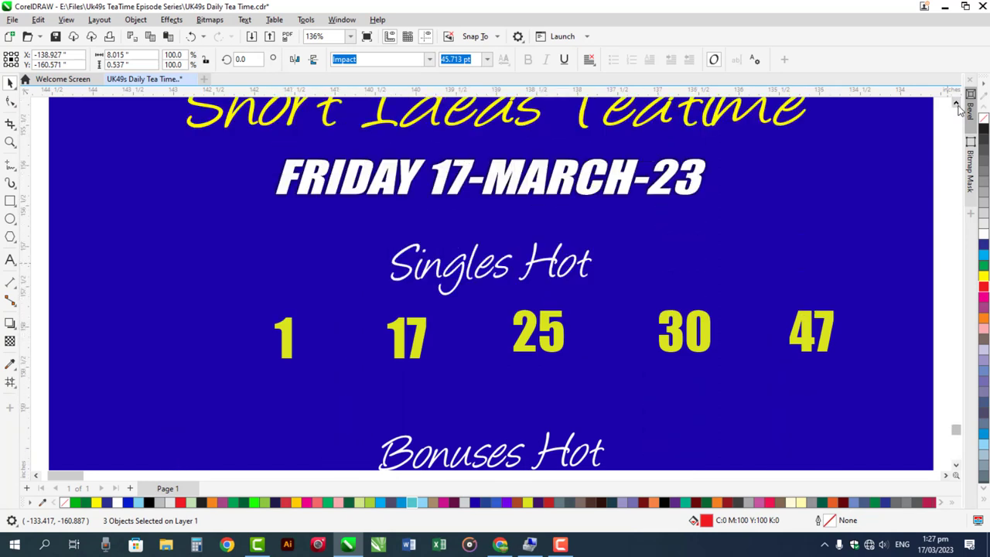
{"action": "left_click", "coordinate": [290, 350]}
{"action": "left_click", "coordinate": [300, 357]}
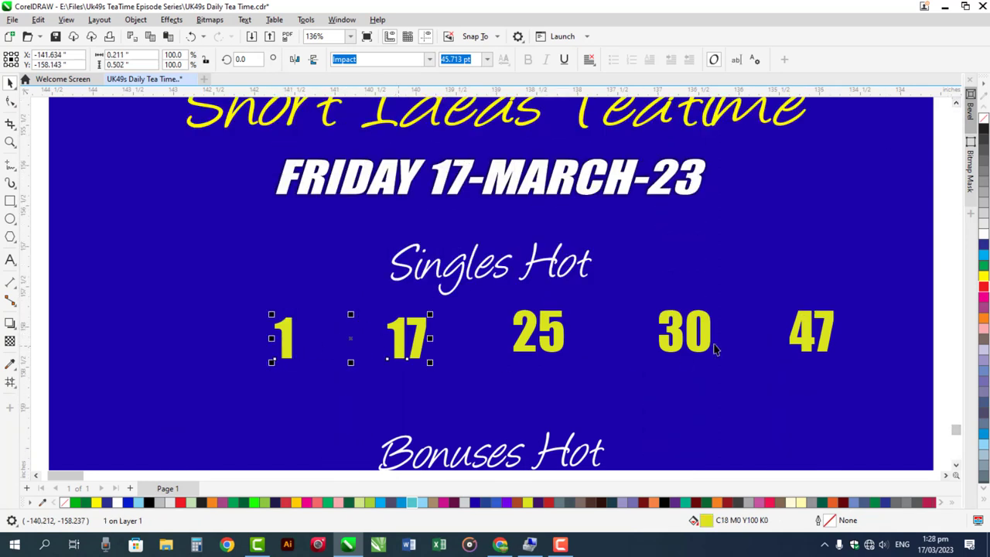
{"action": "left_click", "coordinate": [676, 344], "text": "shift"}
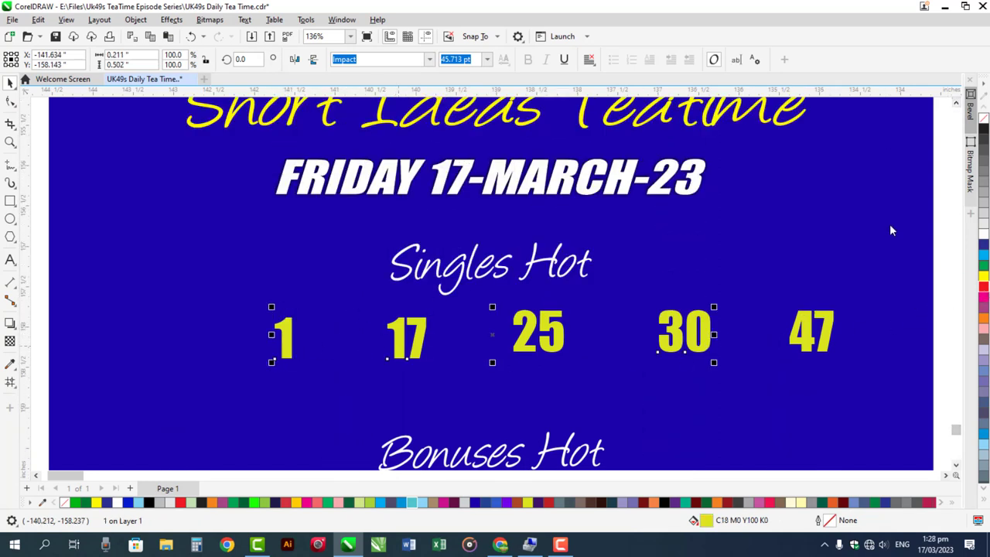